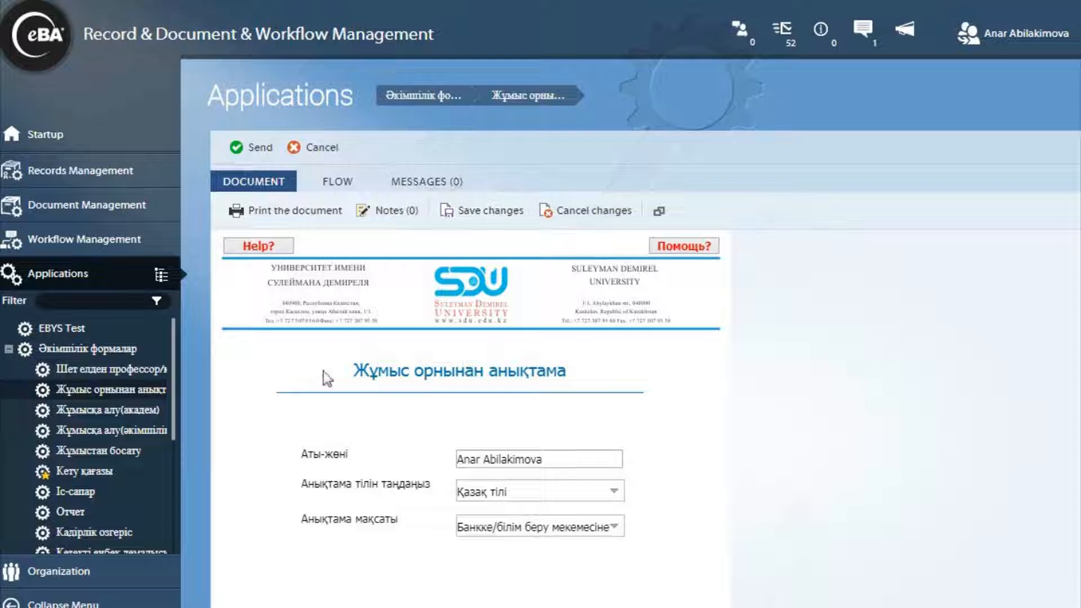
Review the title, the full-name field and the certificate language options of the Жұмыс орнынан анықтама form
{"action": "left_click_drag", "start_coordinate": [361, 373], "coordinate": [574, 382]}
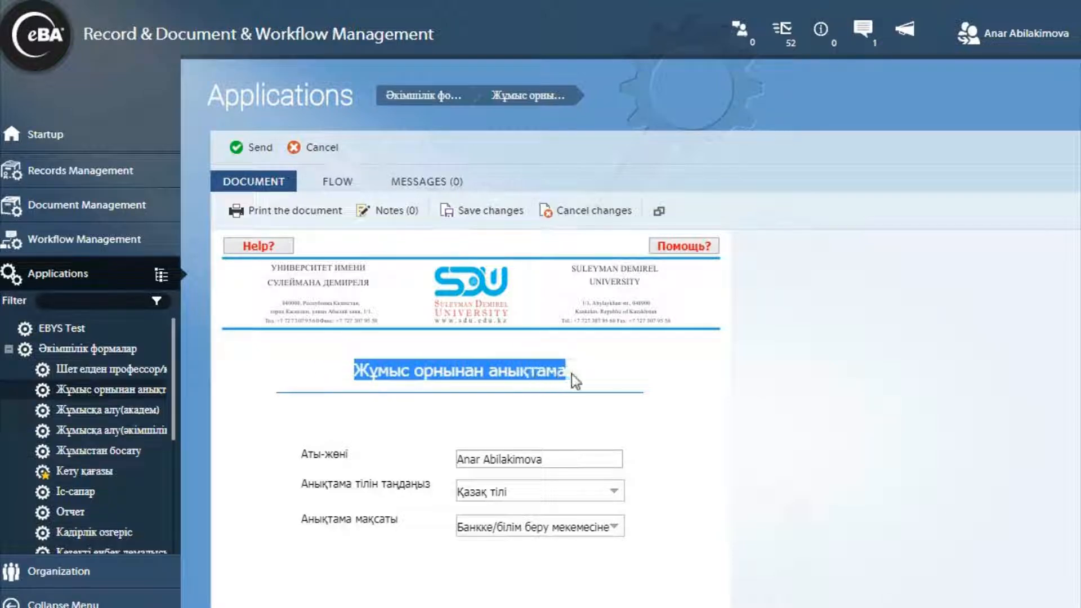
{"action": "left_click", "coordinate": [644, 426]}
{"action": "scroll", "coordinate": [645, 426], "scroll_direction": "down", "scroll_amount": 2}
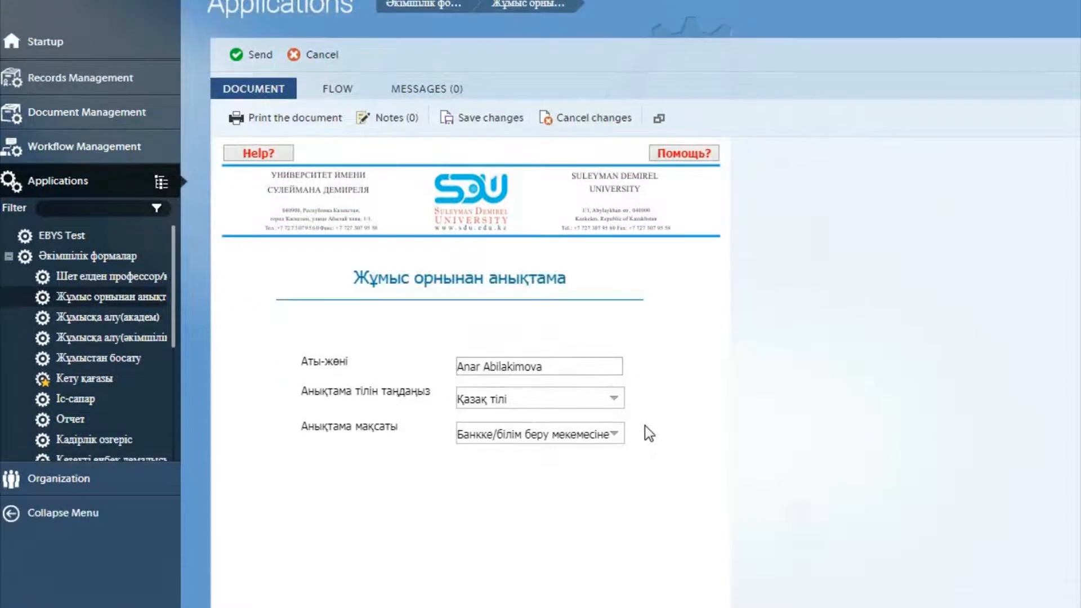
{"action": "scroll", "coordinate": [645, 426], "scroll_direction": "down", "scroll_amount": 2}
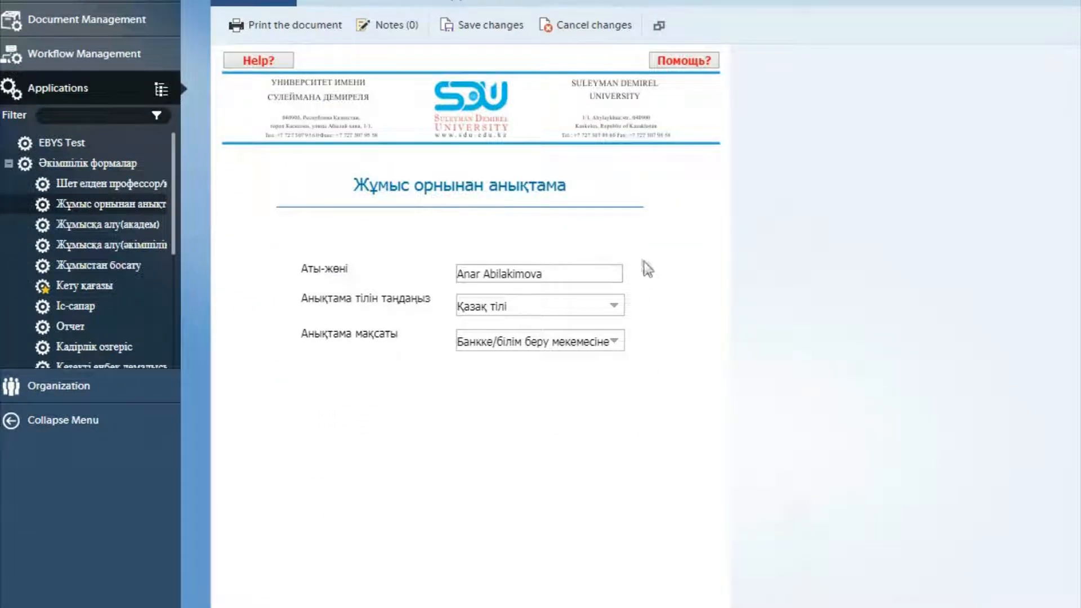
{"action": "left_click_drag", "start_coordinate": [348, 269], "coordinate": [301, 273]}
{"action": "left_click", "coordinate": [303, 276]}
{"action": "left_click_drag", "start_coordinate": [554, 277], "coordinate": [451, 282]}
{"action": "double_click", "coordinate": [549, 277]}
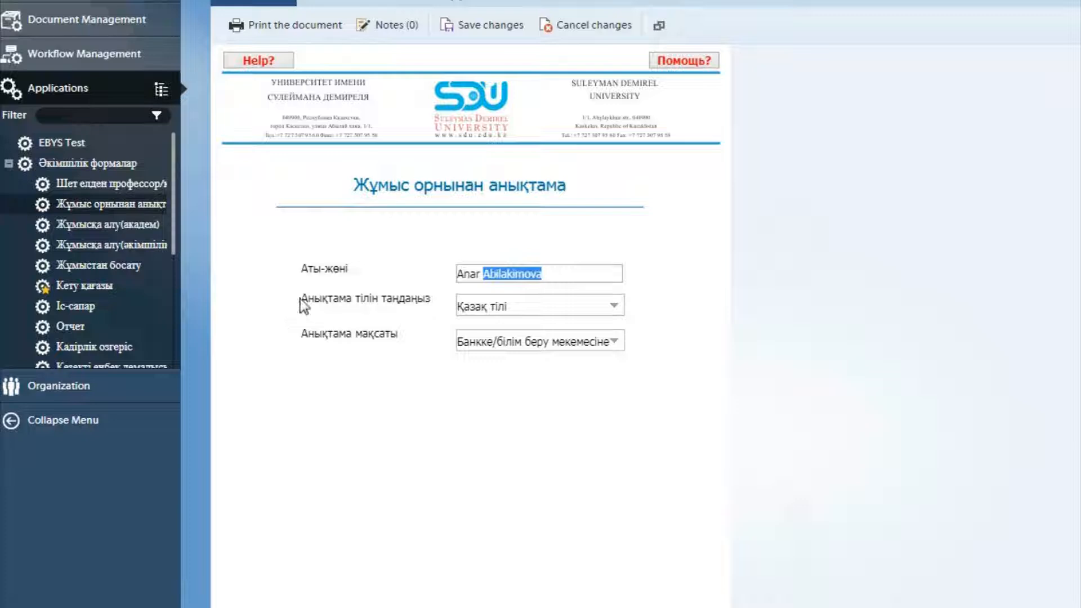
{"action": "left_click_drag", "start_coordinate": [431, 298], "coordinate": [349, 298]}
{"action": "left_click", "coordinate": [607, 308]}
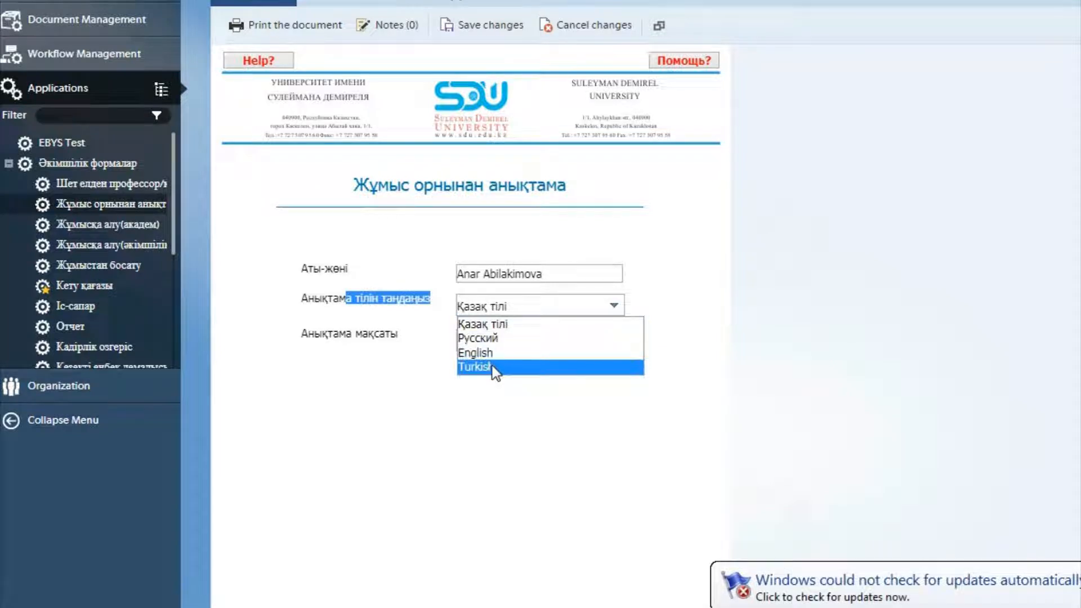
Set the certificate purpose (Анықтама мақсаты) to Виза алу үшін
{"action": "left_click", "coordinate": [301, 336]}
{"action": "left_click_drag", "start_coordinate": [301, 334], "coordinate": [464, 336]}
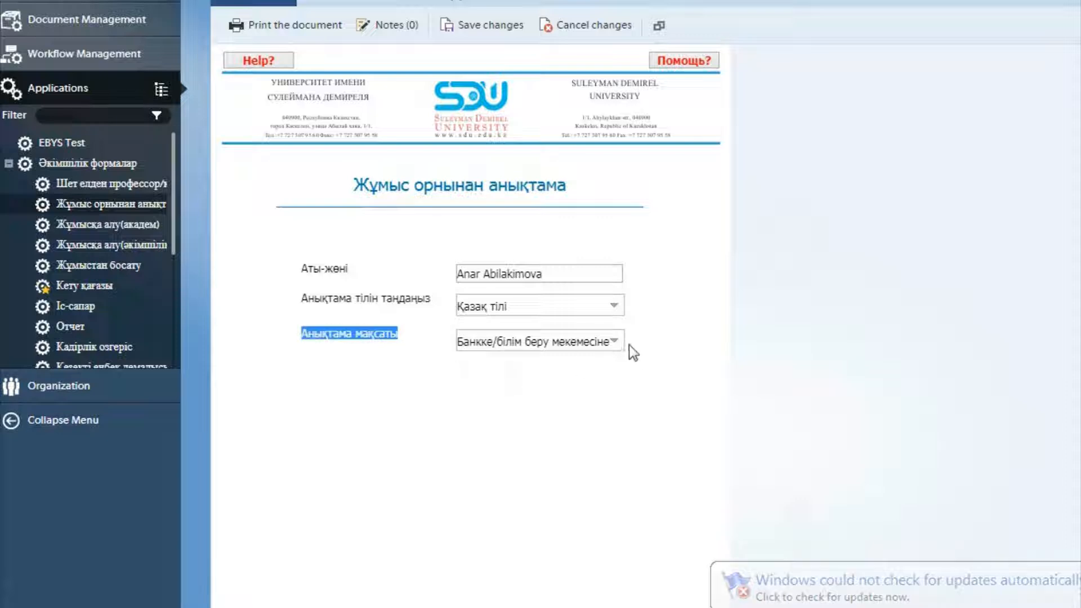
{"action": "left_click", "coordinate": [615, 342]}
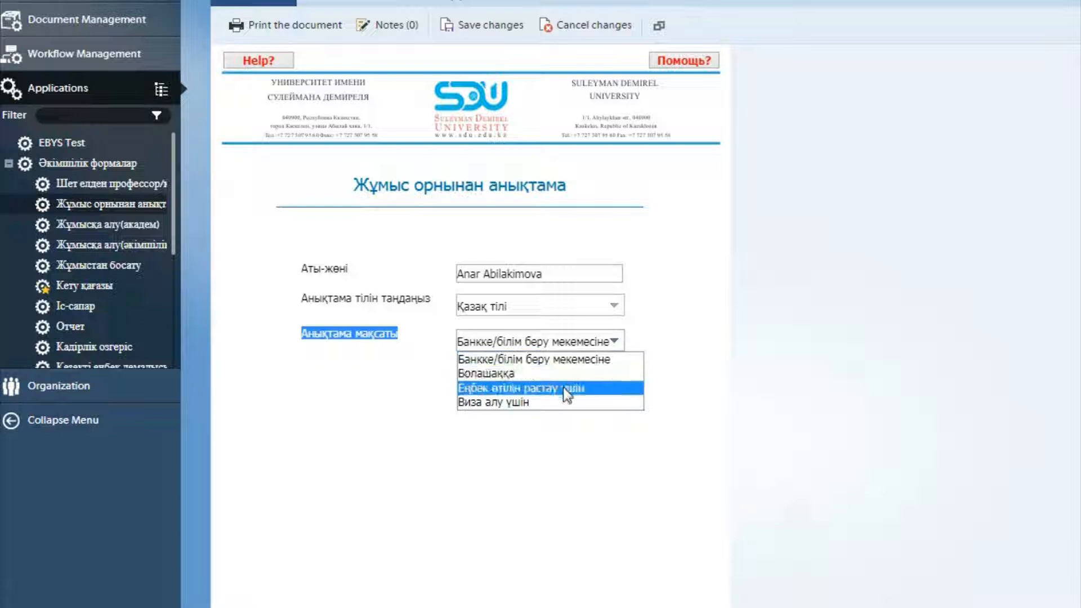
{"action": "left_click", "coordinate": [538, 403]}
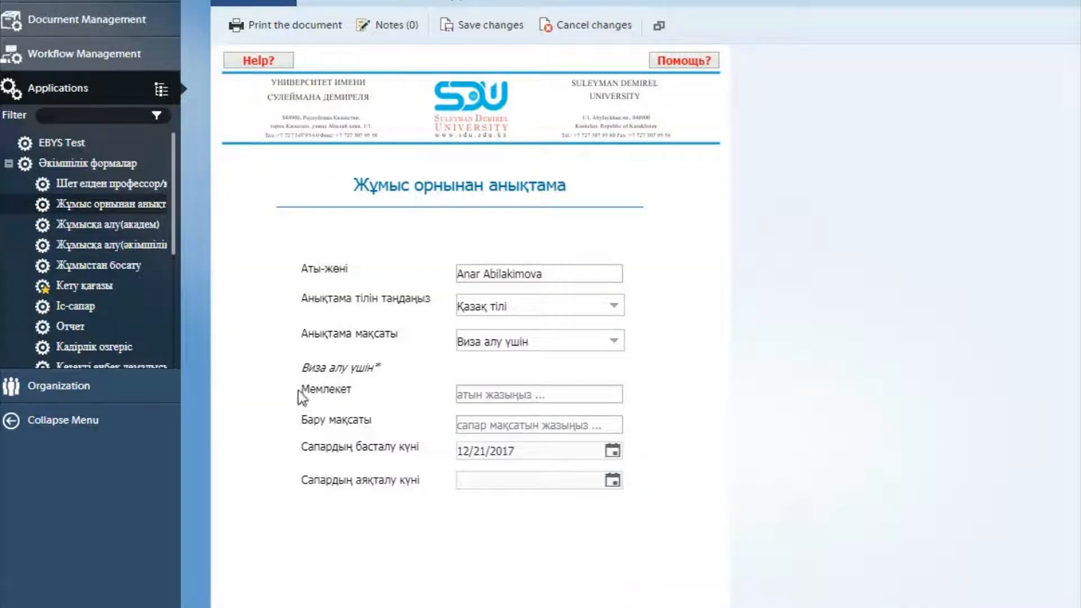
Examine the country (Мемлекет) and travel purpose (Бару мақсаты) entry fields of the visa section
{"action": "left_click_drag", "start_coordinate": [302, 388], "coordinate": [350, 393]}
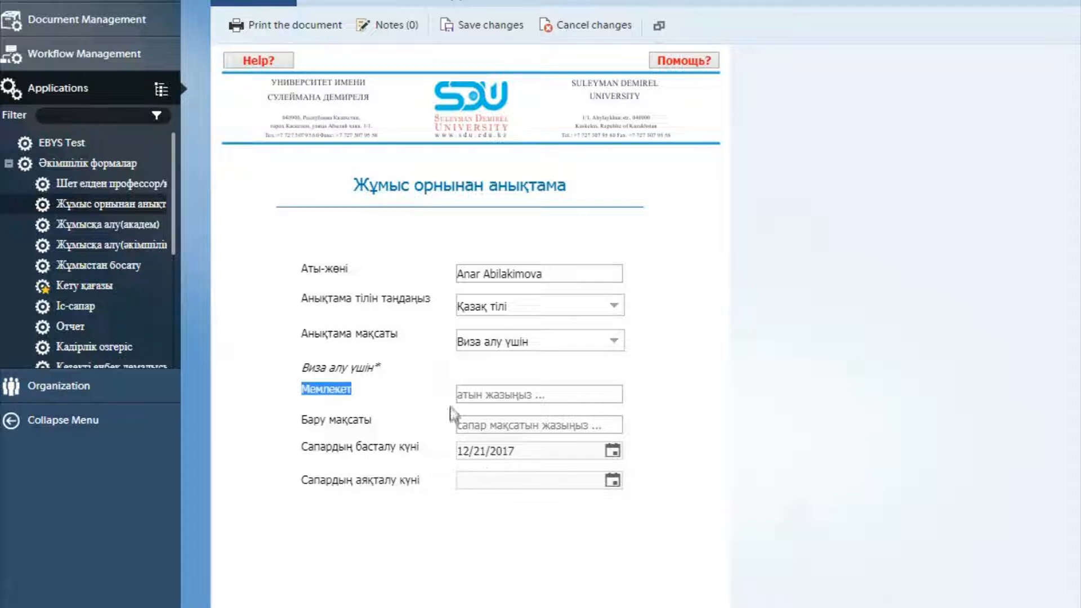
{"action": "left_click", "coordinate": [464, 395]}
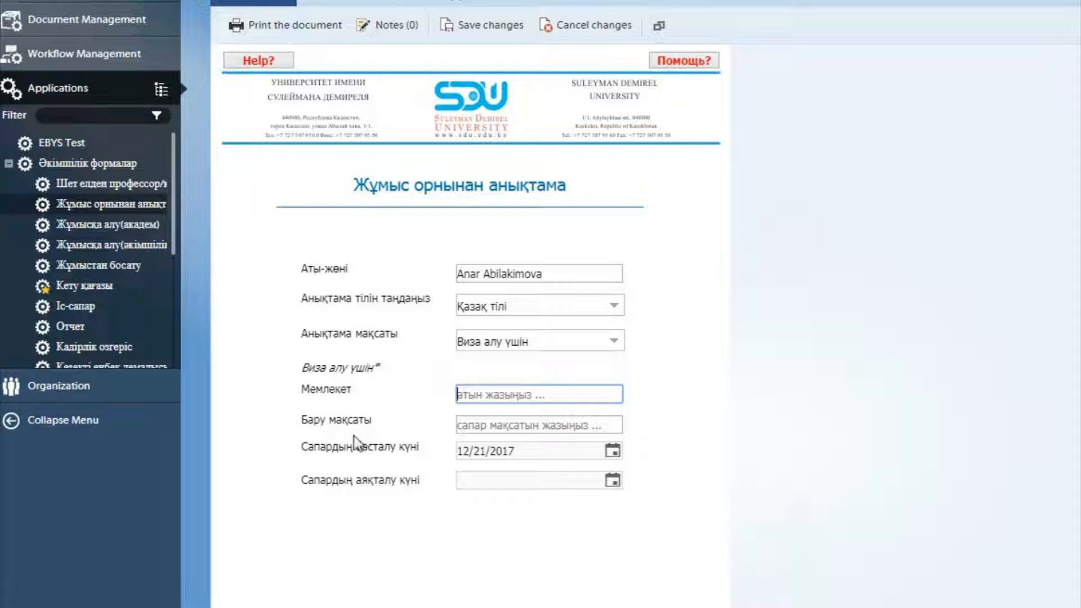
{"action": "left_click_drag", "start_coordinate": [301, 421], "coordinate": [385, 429]}
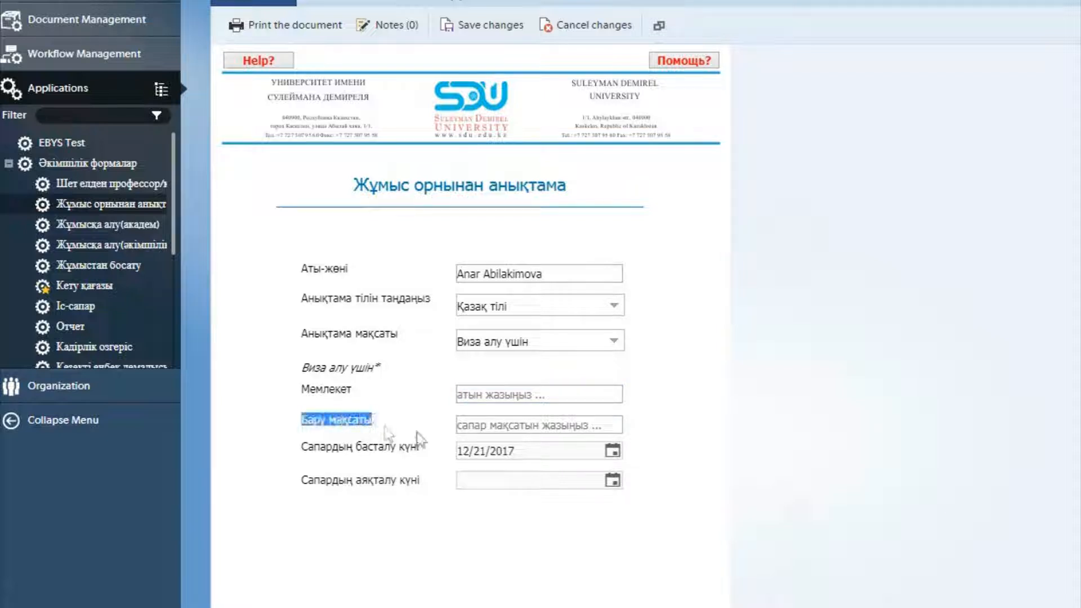
{"action": "left_click", "coordinate": [482, 425]}
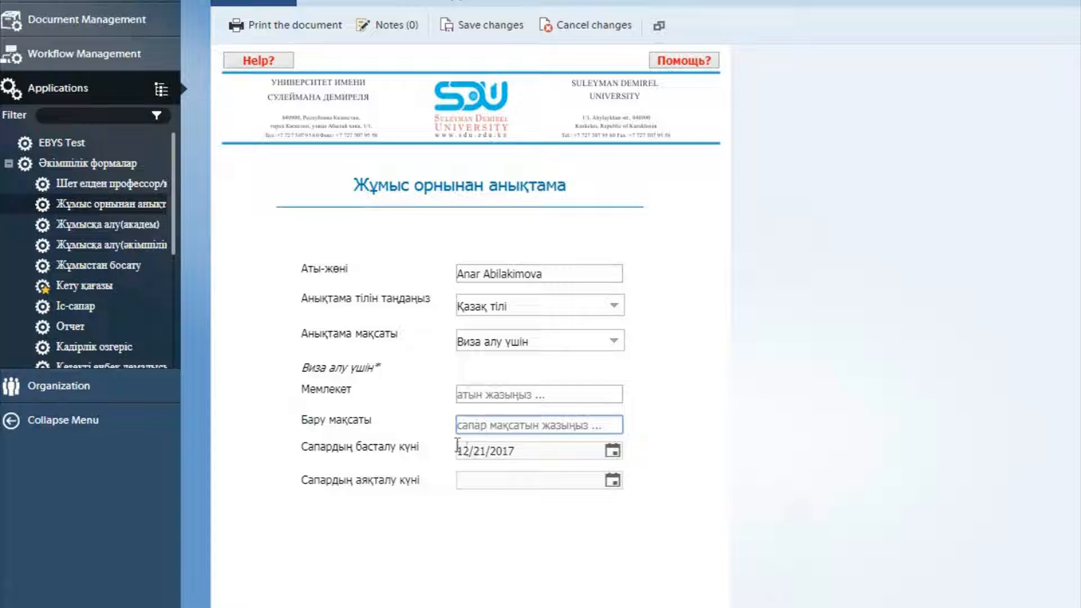
Set the trip's start date to 12/9/2017 and its end date to 12/23/2017
{"action": "left_click_drag", "start_coordinate": [303, 446], "coordinate": [420, 456]}
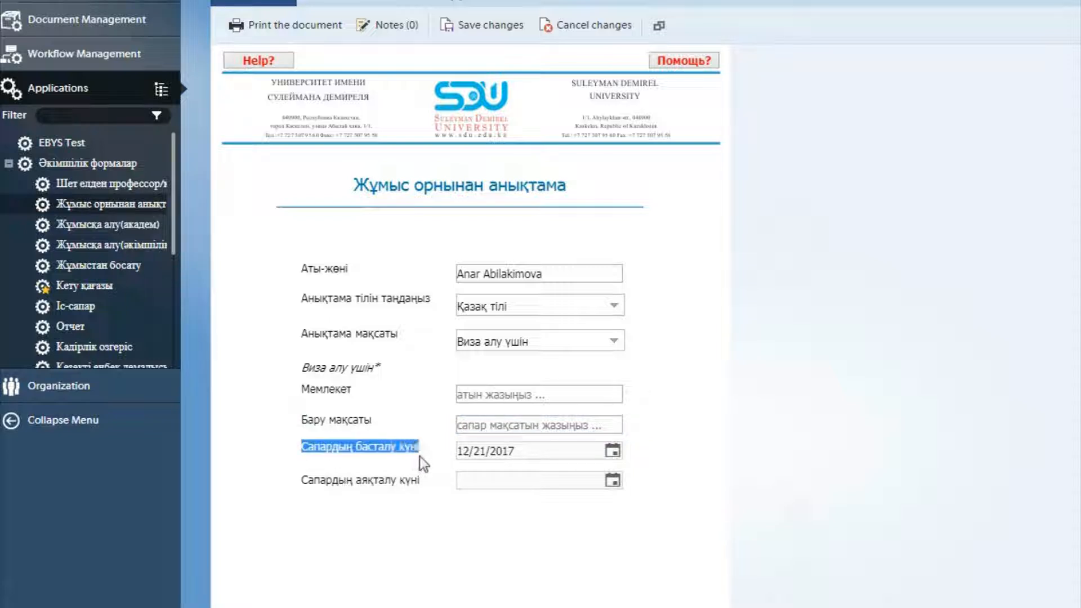
{"action": "left_click", "coordinate": [613, 455]}
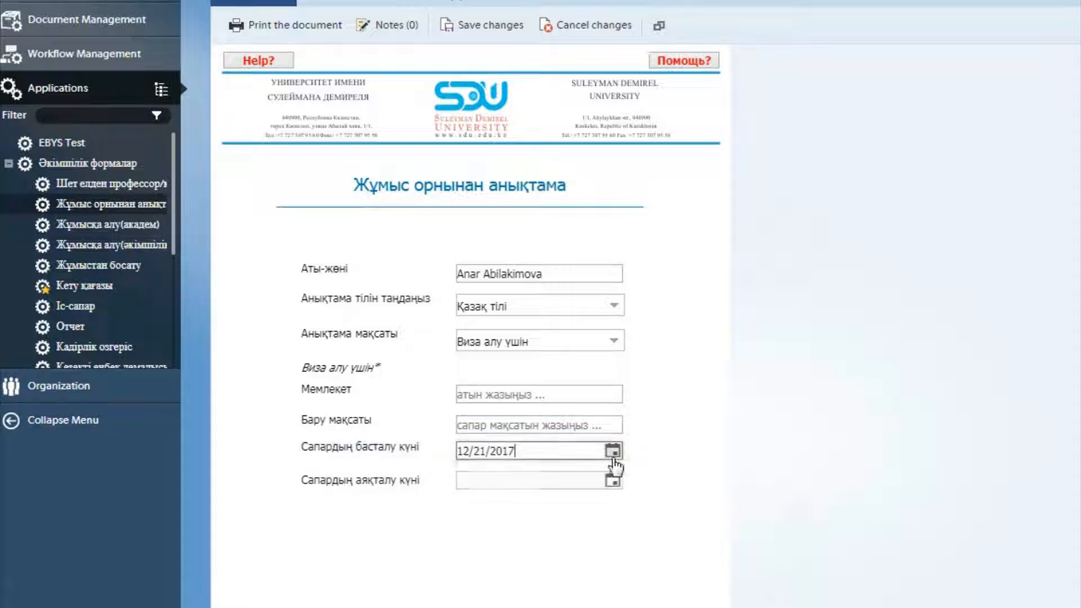
{"action": "left_click", "coordinate": [712, 590]}
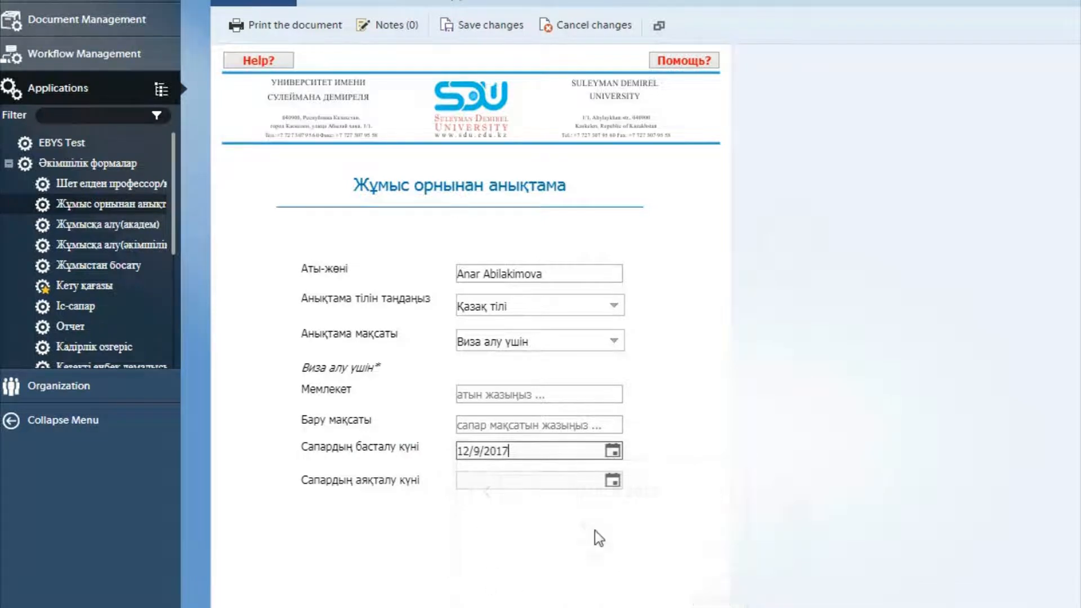
{"action": "scroll", "coordinate": [463, 482], "scroll_direction": "down", "scroll_amount": 2}
{"action": "left_click_drag", "start_coordinate": [310, 386], "coordinate": [434, 402]}
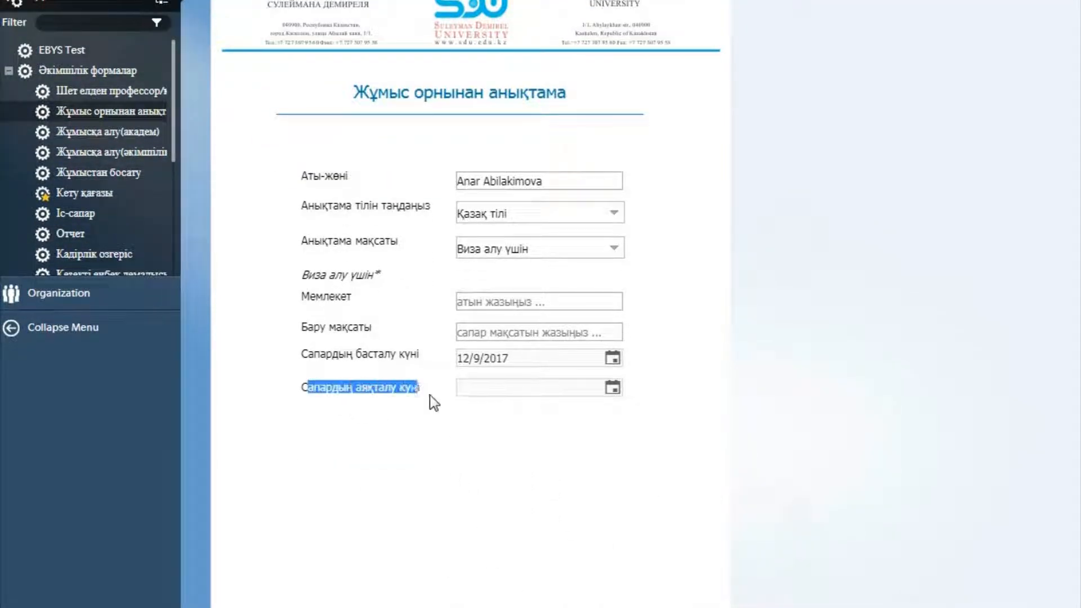
{"action": "left_click", "coordinate": [614, 394]}
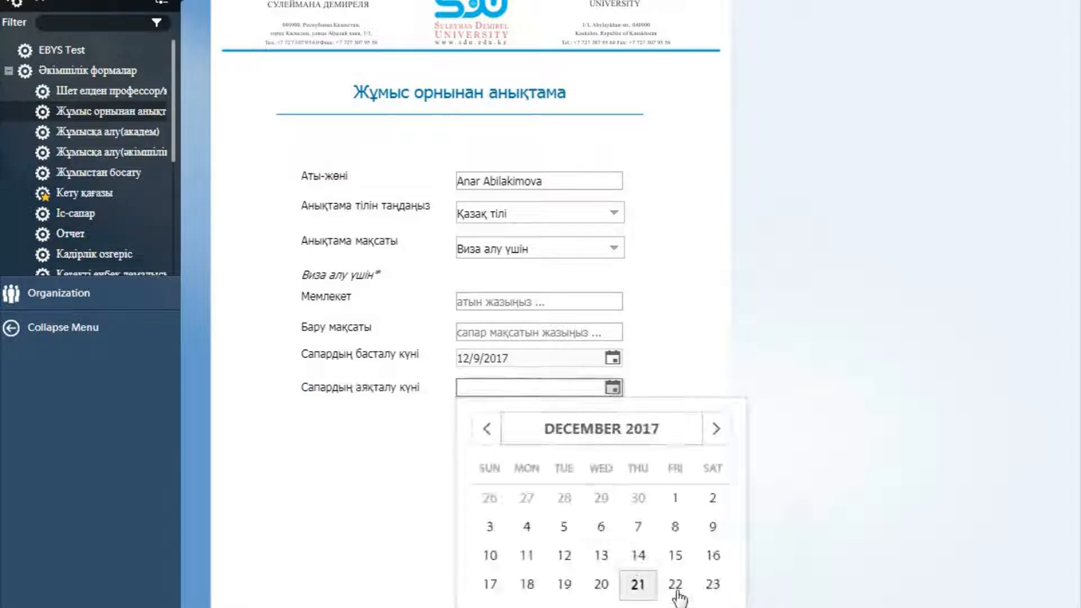
{"action": "left_click", "coordinate": [712, 586]}
Switch from the web application to the form designer showing the WorkCertif form
{"action": "scroll", "coordinate": [513, 464], "scroll_direction": "up", "scroll_amount": 5}
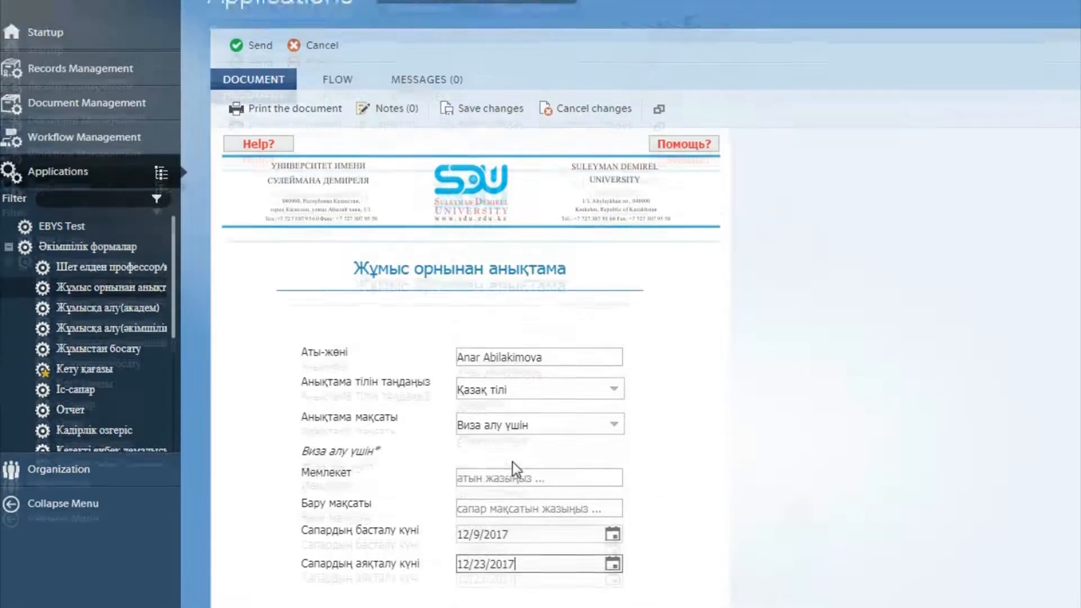
{"action": "scroll", "coordinate": [515, 462], "scroll_direction": "down", "scroll_amount": 2}
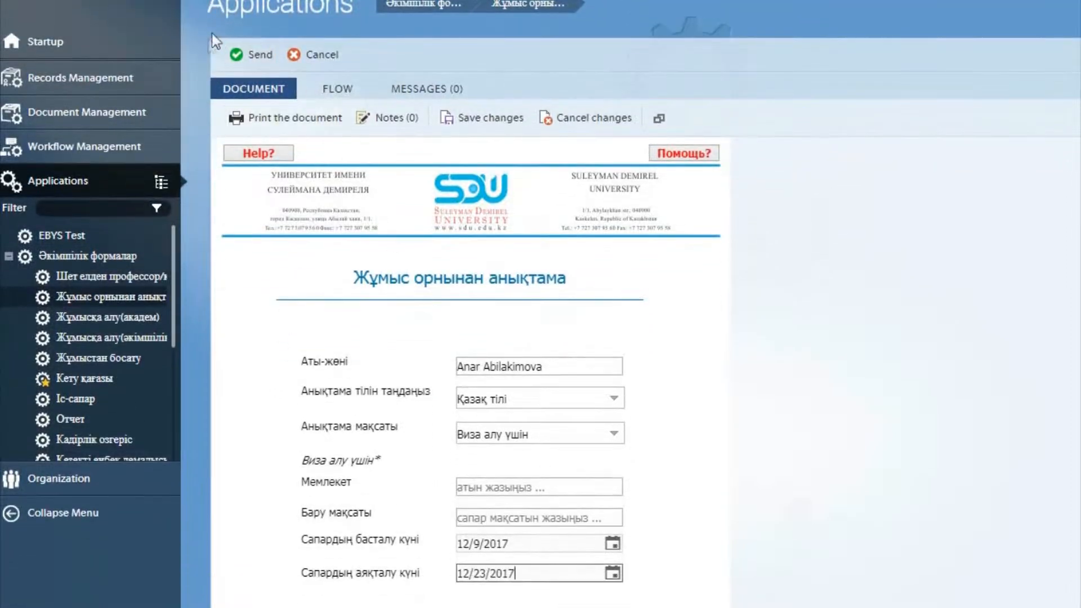
{"action": "left_click", "coordinate": [331, 103]}
{"action": "scroll", "coordinate": [553, 363], "scroll_direction": "down", "scroll_amount": 1}
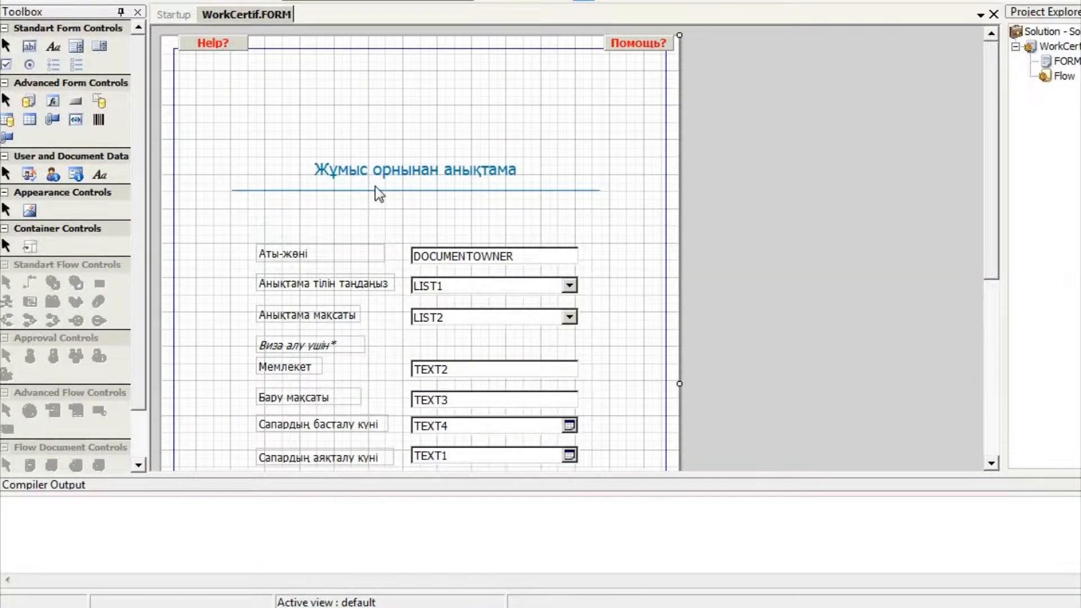
Examine the caption and the border settings in the properties of the form's heading label, Жұмыс орнынан анықтама
{"action": "left_click", "coordinate": [375, 184]}
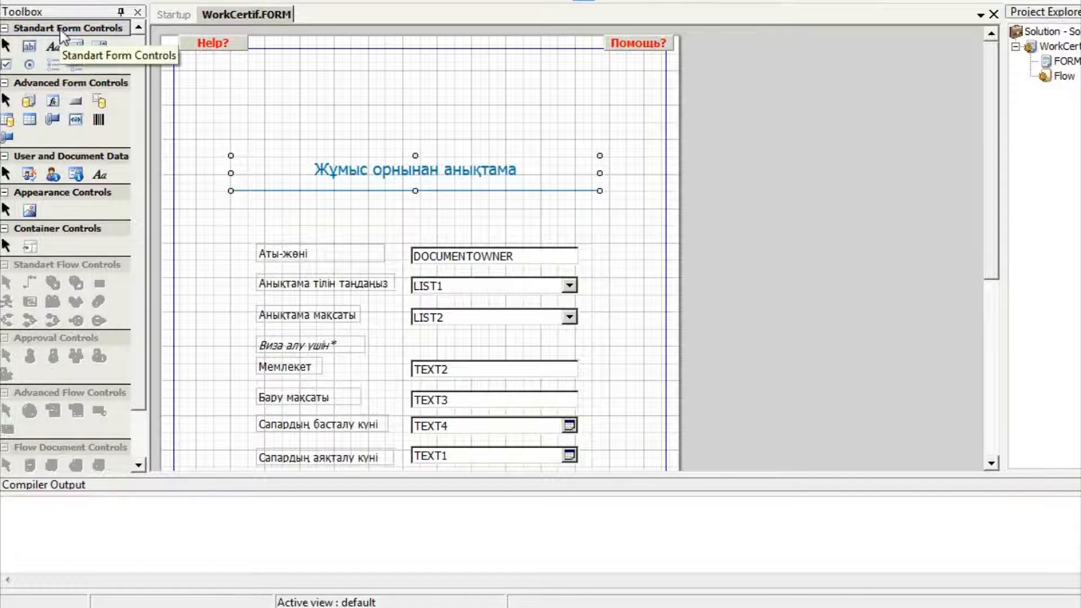
{"action": "double_click", "coordinate": [400, 177]}
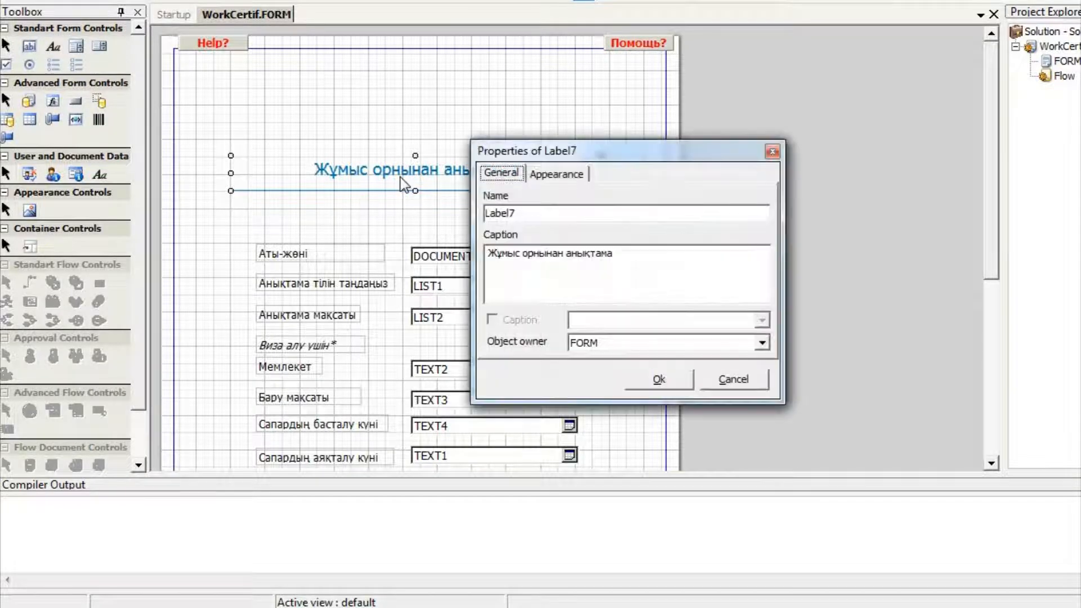
{"action": "left_click", "coordinate": [558, 175]}
{"action": "left_click", "coordinate": [501, 172]}
{"action": "left_click_drag", "start_coordinate": [617, 254], "coordinate": [455, 252]}
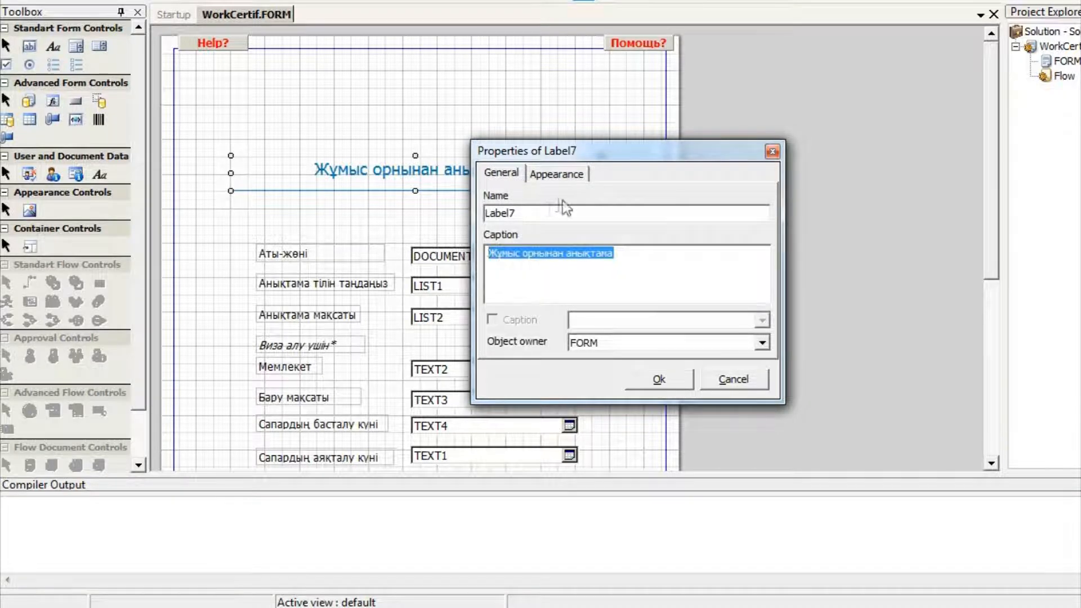
{"action": "left_click", "coordinate": [554, 176]}
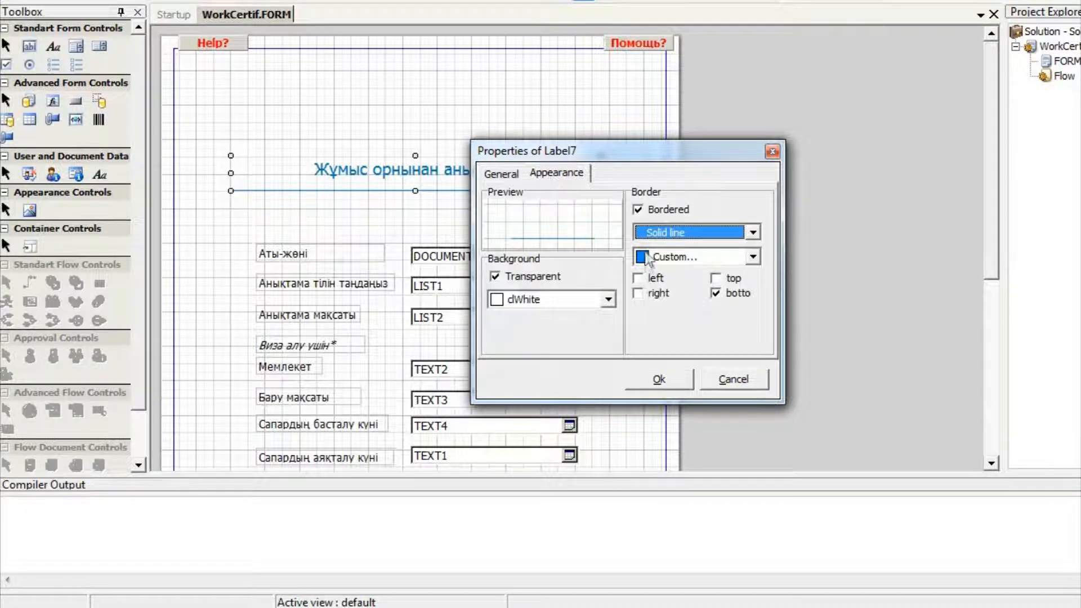
{"action": "left_click", "coordinate": [510, 175]}
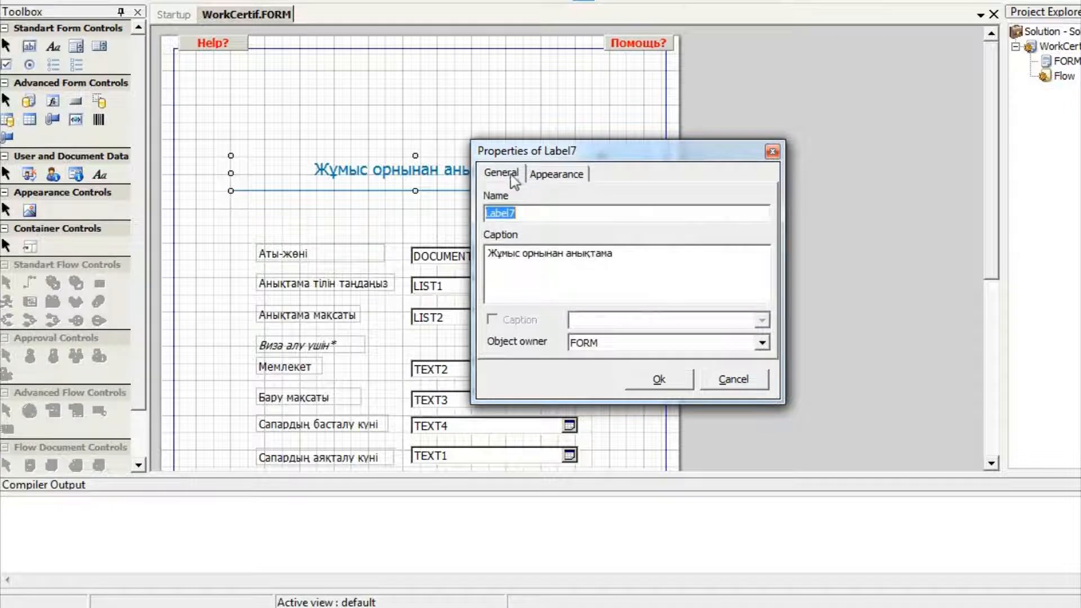
{"action": "left_click", "coordinate": [503, 258]}
{"action": "left_click", "coordinate": [571, 182]}
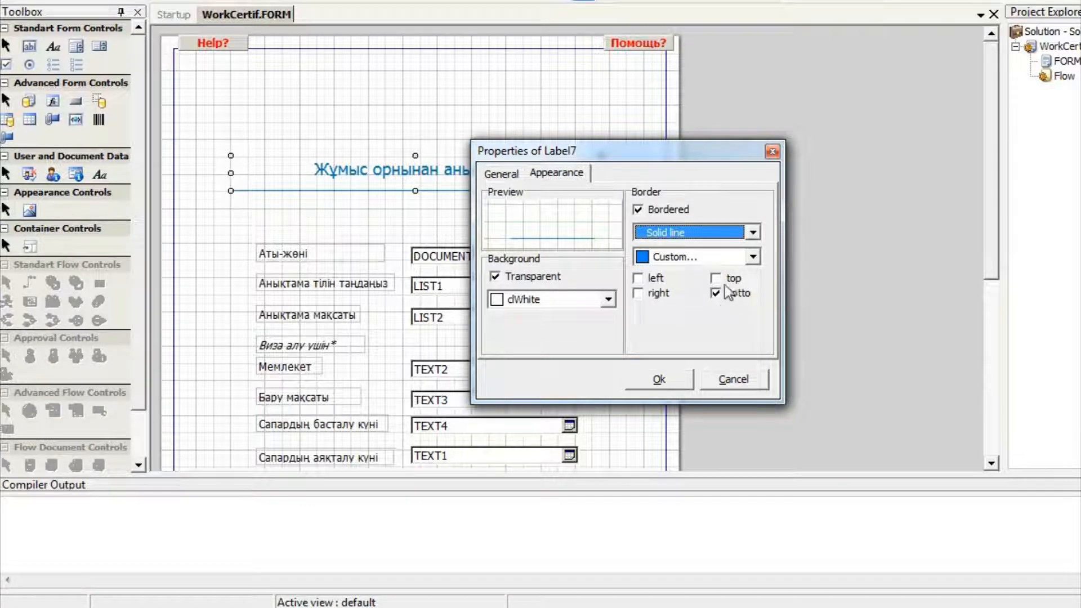
{"action": "left_click", "coordinate": [659, 379]}
Examine the general, text and appearance properties of the DOCUMENTOWNER field, picking Name and surname as its standard property
{"action": "left_click", "coordinate": [487, 213]}
{"action": "left_click", "coordinate": [435, 260]}
{"action": "left_click", "coordinate": [360, 254], "text": "shift"}
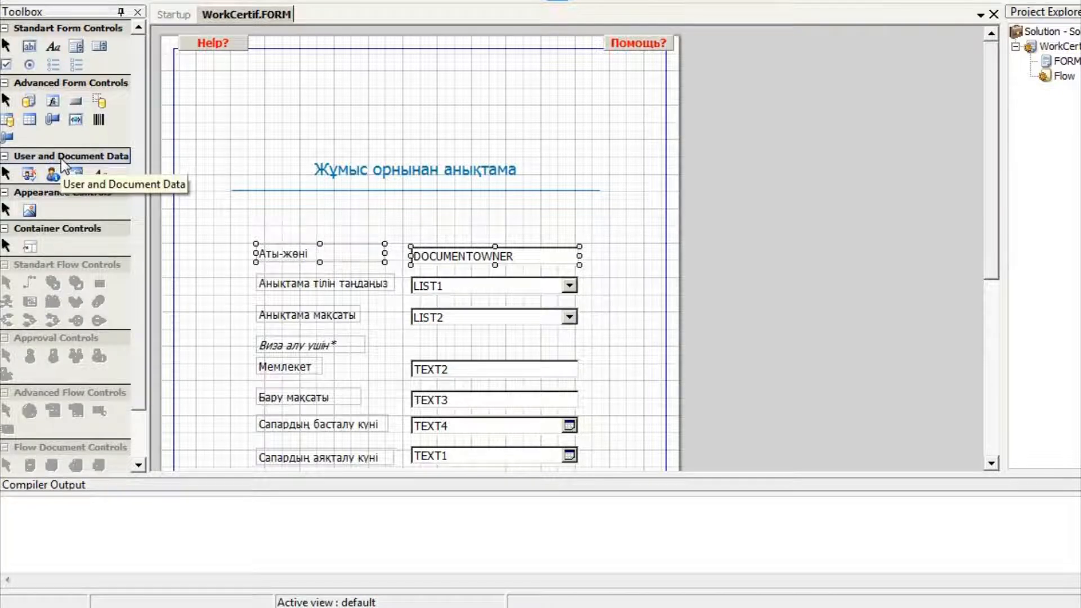
{"action": "double_click", "coordinate": [473, 261]}
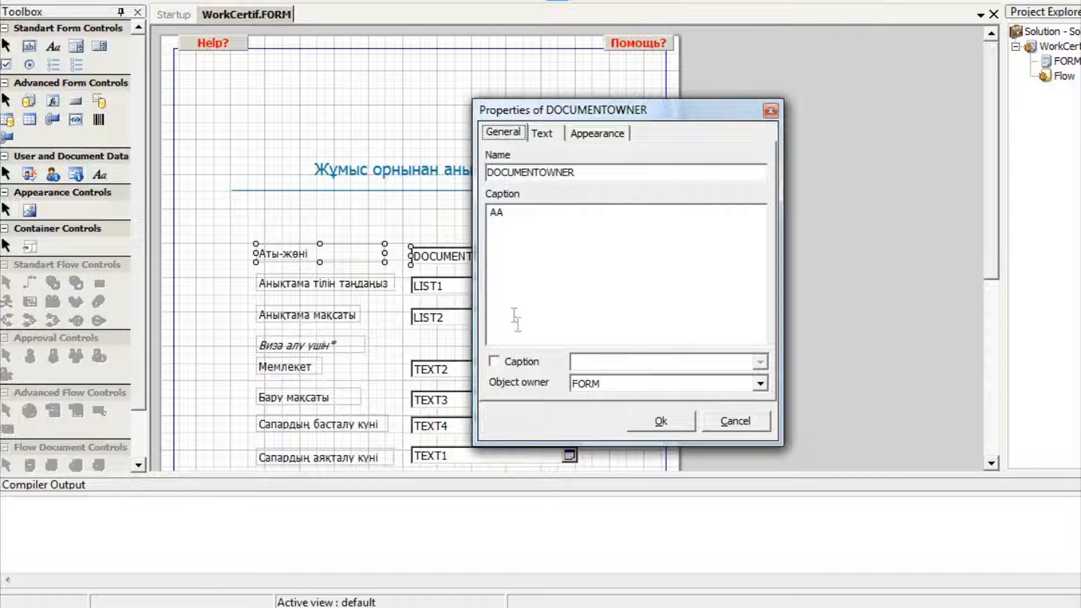
{"action": "left_click", "coordinate": [495, 362]}
{"action": "left_click", "coordinate": [544, 134]}
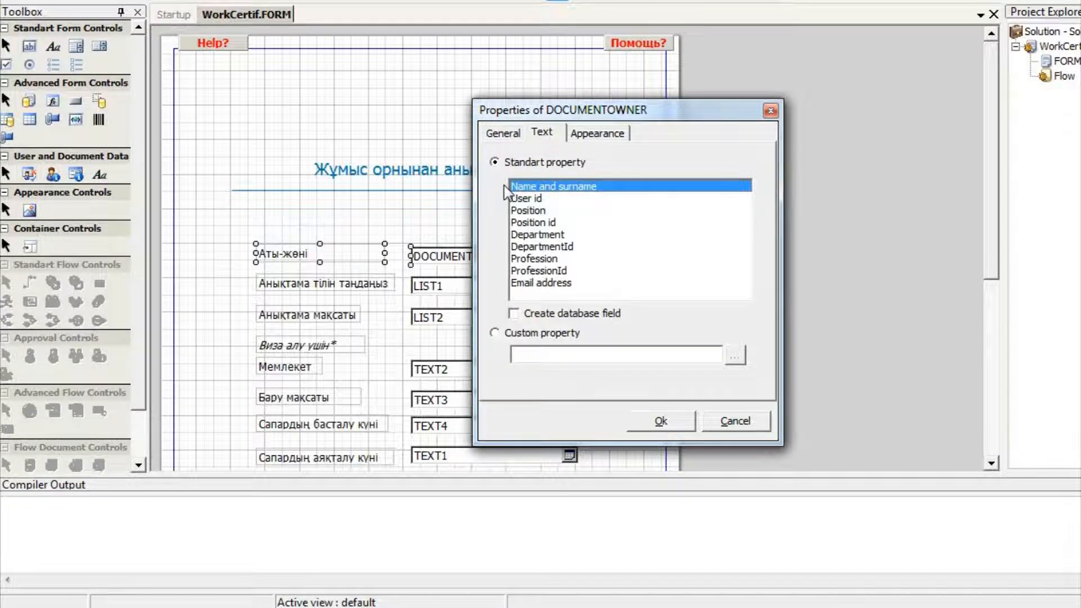
{"action": "left_click", "coordinate": [534, 200]}
{"action": "left_click", "coordinate": [538, 187]}
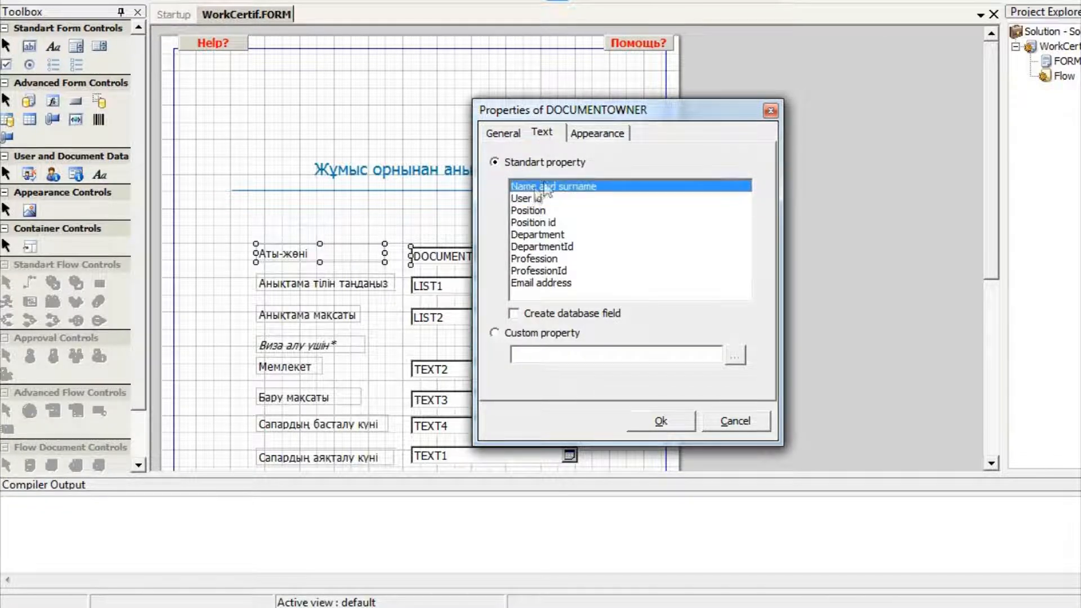
{"action": "left_click", "coordinate": [607, 135]}
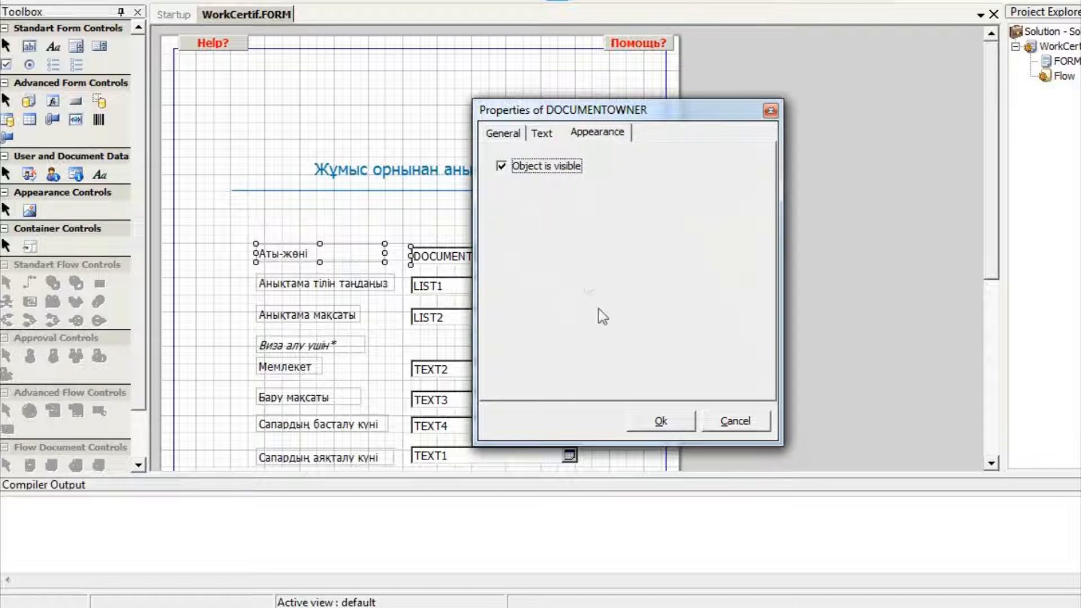
{"action": "left_click", "coordinate": [649, 421]}
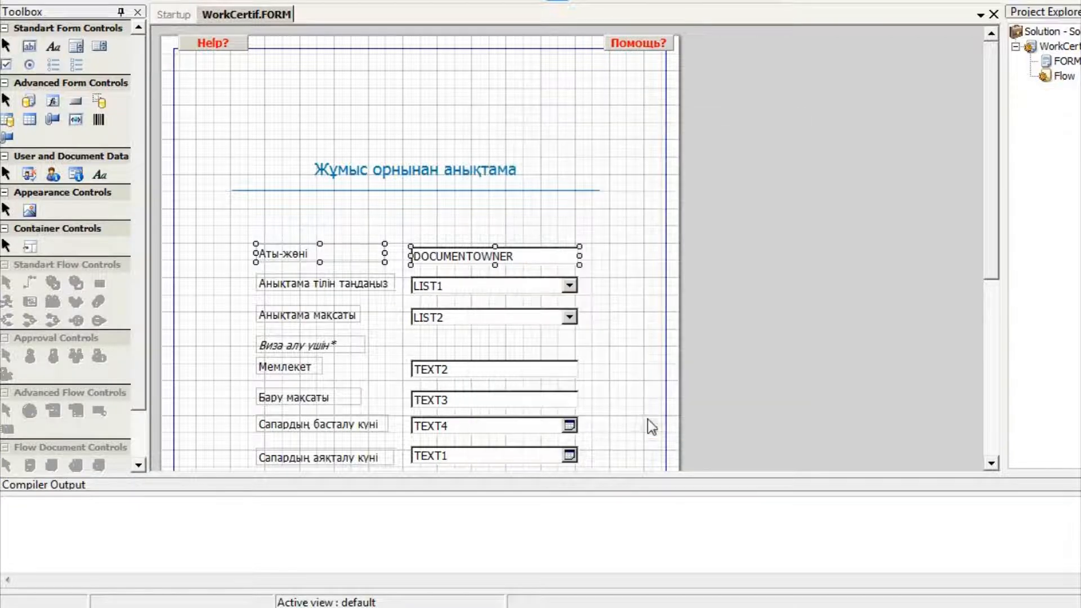
Check the caption in the properties of the Аты-жөні label beside the document owner field
{"action": "left_click", "coordinate": [599, 307]}
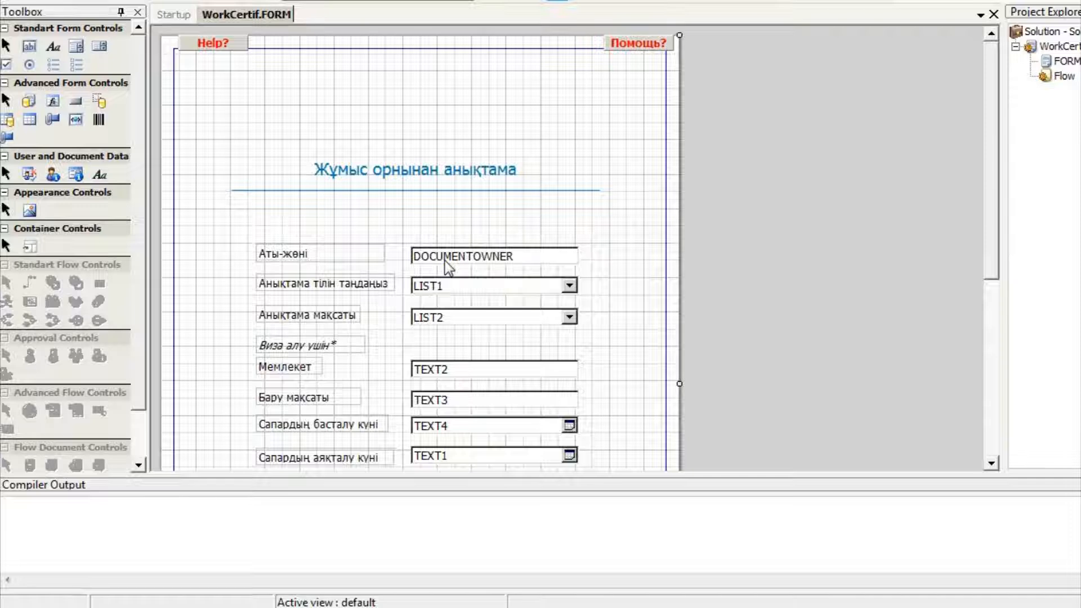
{"action": "double_click", "coordinate": [346, 257]}
{"action": "left_click_drag", "start_coordinate": [545, 262], "coordinate": [474, 265]}
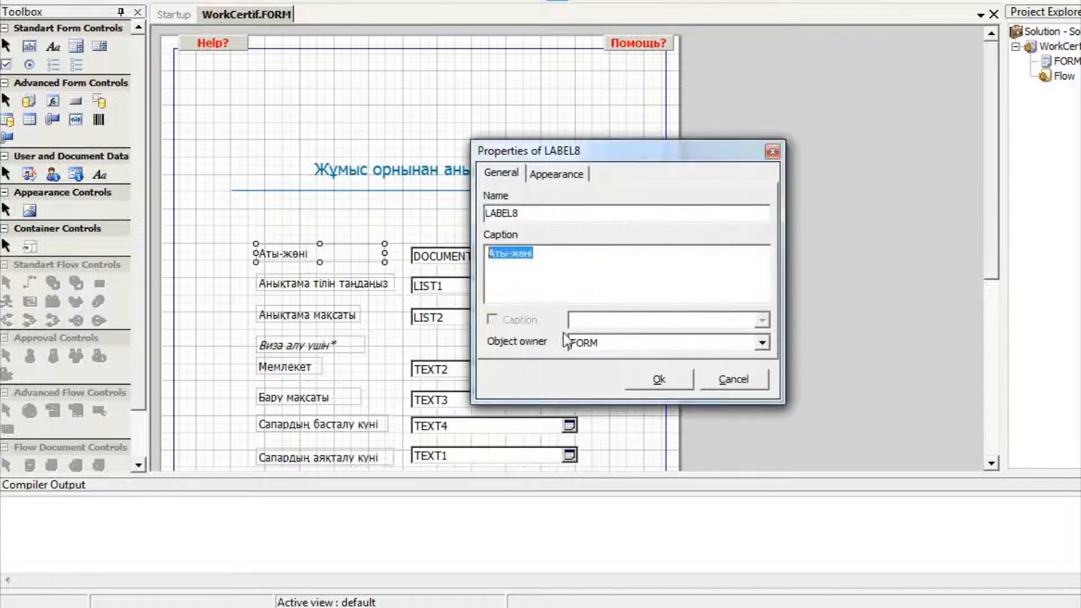
{"action": "left_click", "coordinate": [653, 382]}
Examine the text and appearance properties of the DOCUMENTOWNER field and close them
{"action": "double_click", "coordinate": [501, 264]}
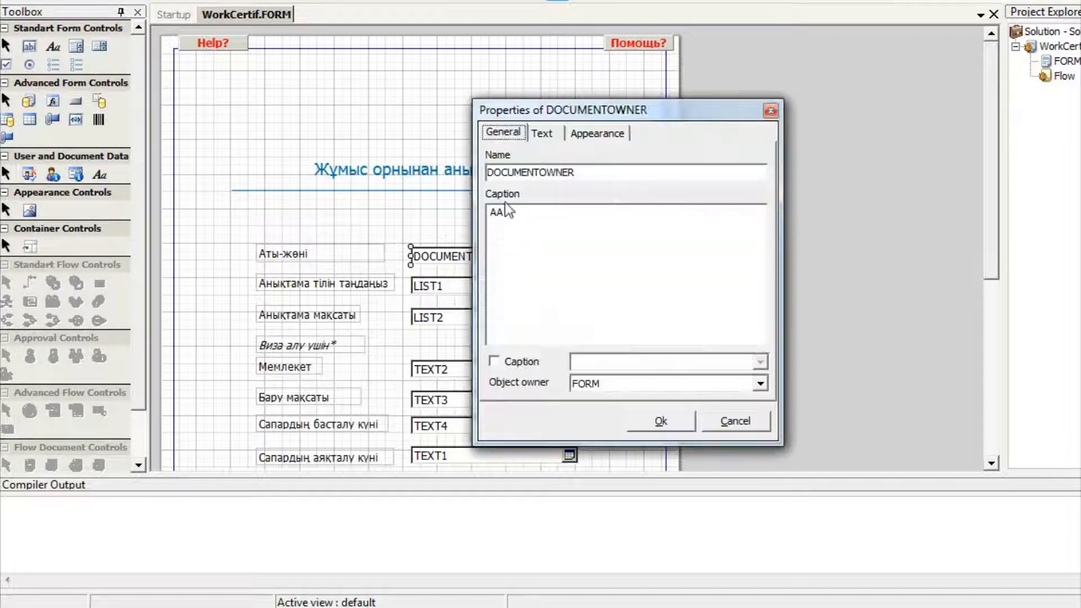
{"action": "left_click", "coordinate": [550, 139]}
{"action": "left_click", "coordinate": [598, 133]}
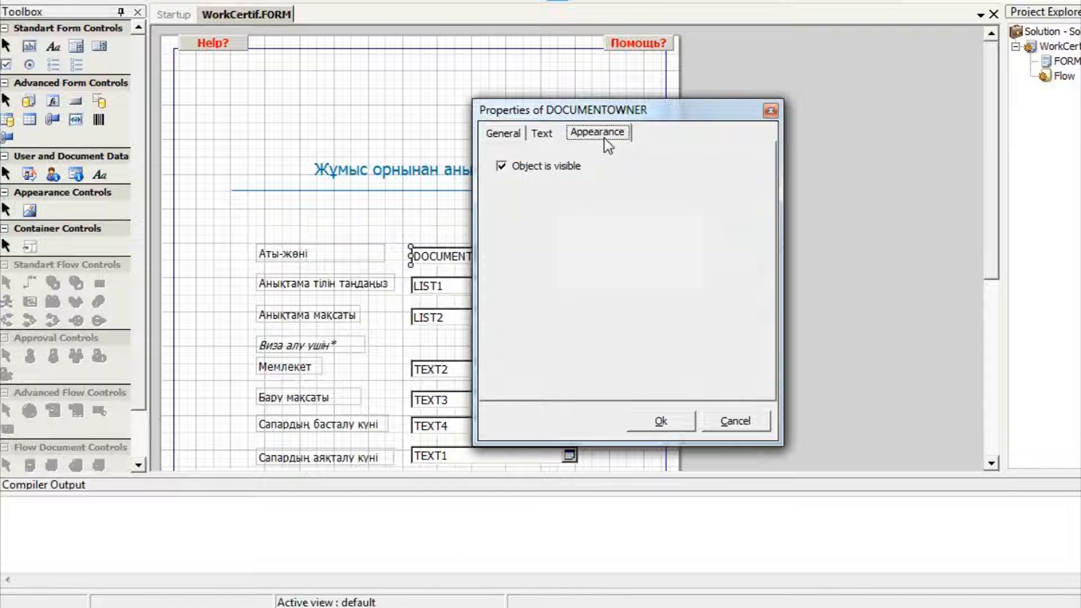
{"action": "left_click", "coordinate": [669, 421]}
{"action": "left_click", "coordinate": [610, 318]}
Set both the list element length and the list value length of the LIST1 field to 50
{"action": "left_click", "coordinate": [464, 289]}
{"action": "left_click", "coordinate": [385, 287], "text": "ctrl"}
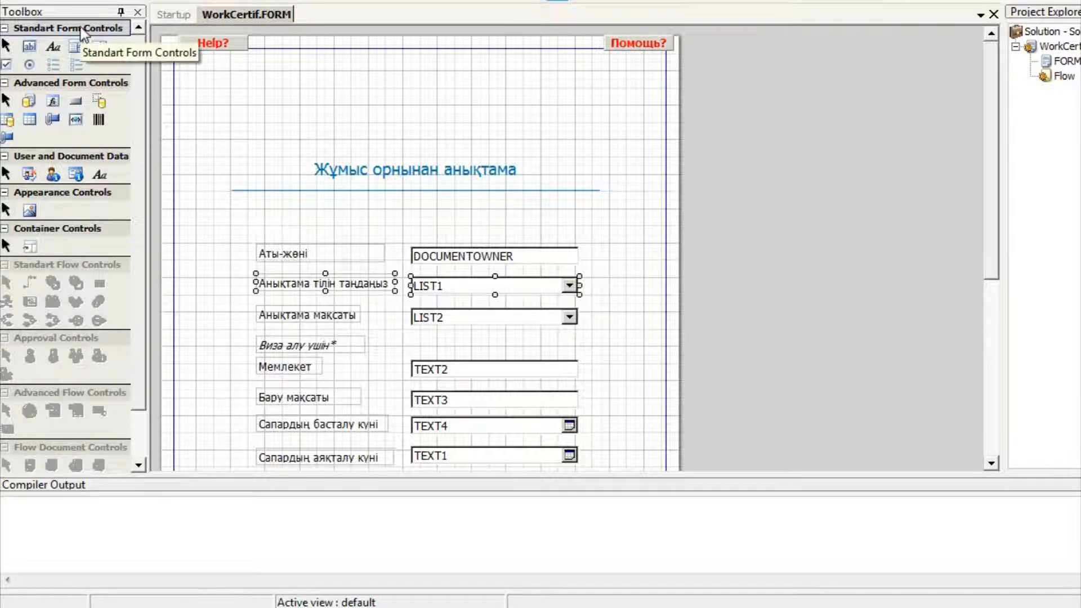
{"action": "double_click", "coordinate": [459, 286]}
{"action": "left_click", "coordinate": [465, 86]}
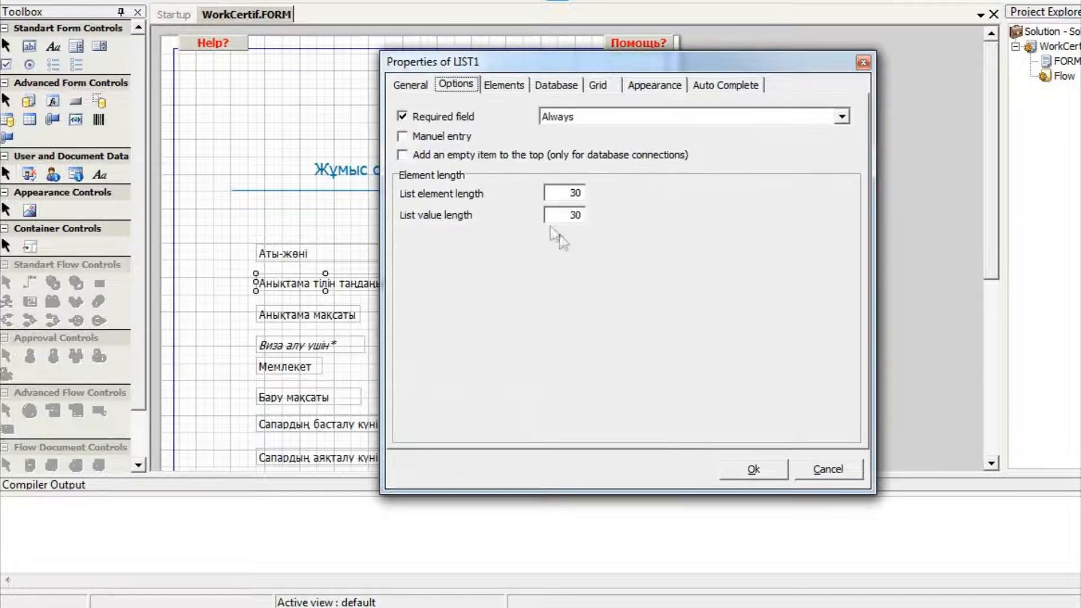
{"action": "left_click_drag", "start_coordinate": [570, 194], "coordinate": [591, 195]}
{"action": "type", "text": "50"}
{"action": "left_click_drag", "start_coordinate": [569, 214], "coordinate": [588, 214]}
{"action": "type", "text": "50"}
Try adding a fifth element to LIST1's element list, and remove it again
{"action": "left_click", "coordinate": [496, 89]}
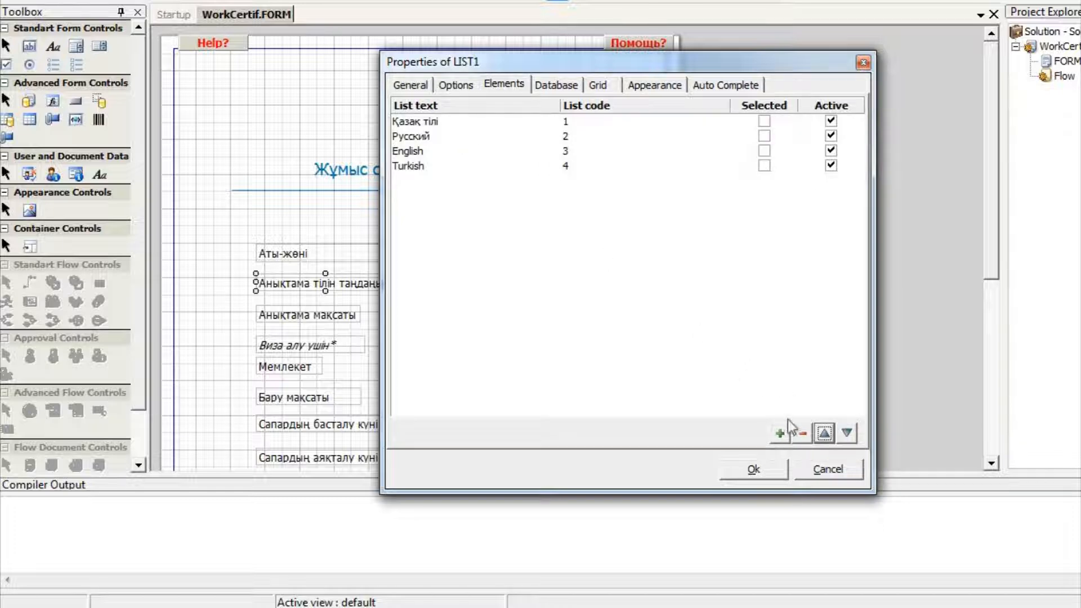
{"action": "left_click", "coordinate": [780, 434]}
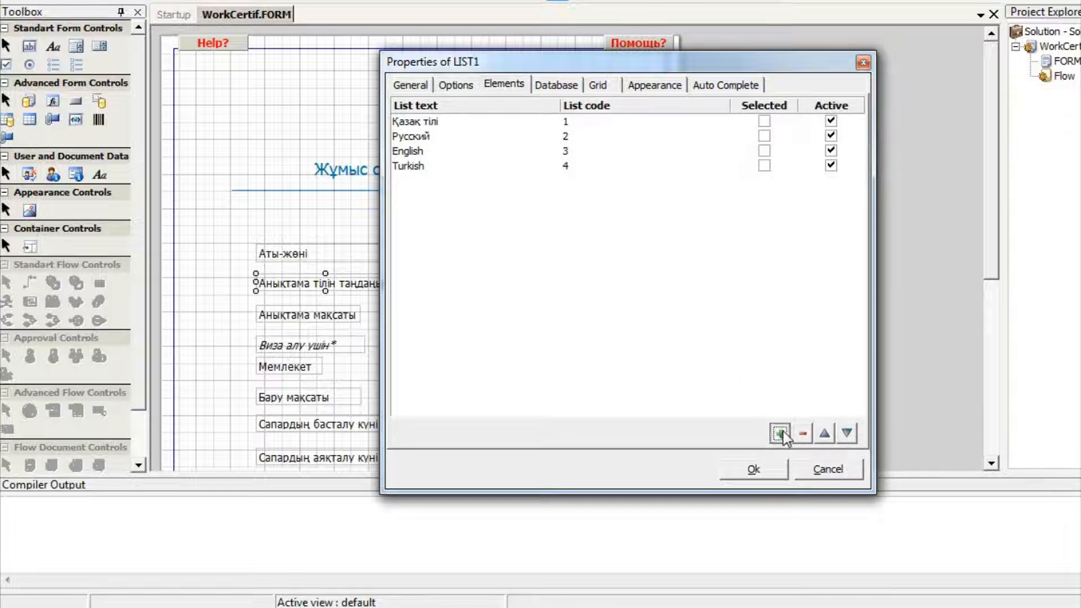
{"action": "left_click", "coordinate": [474, 185]}
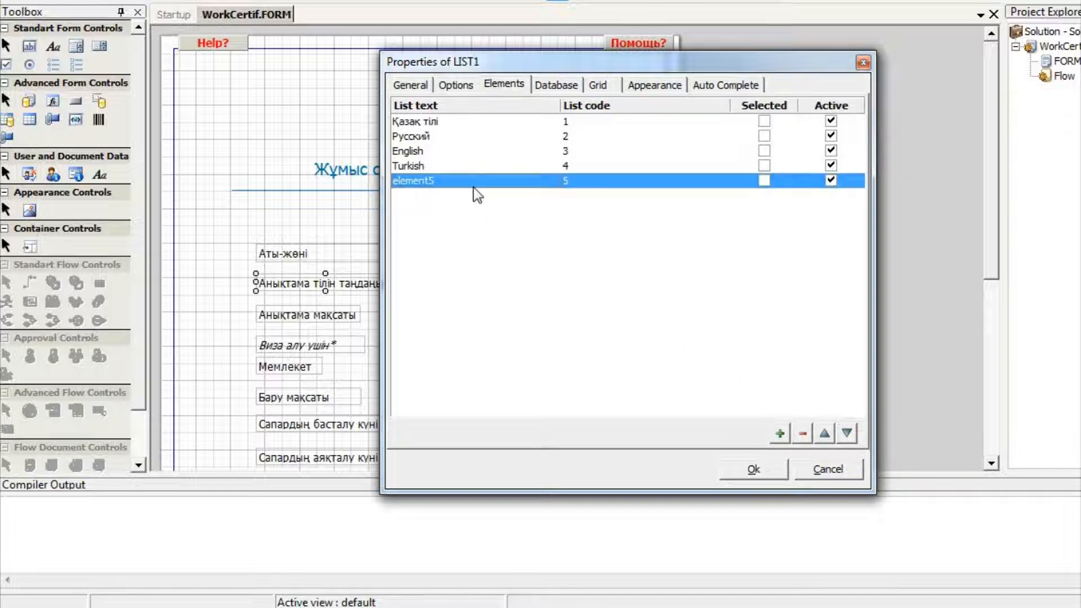
{"action": "left_click", "coordinate": [802, 434]}
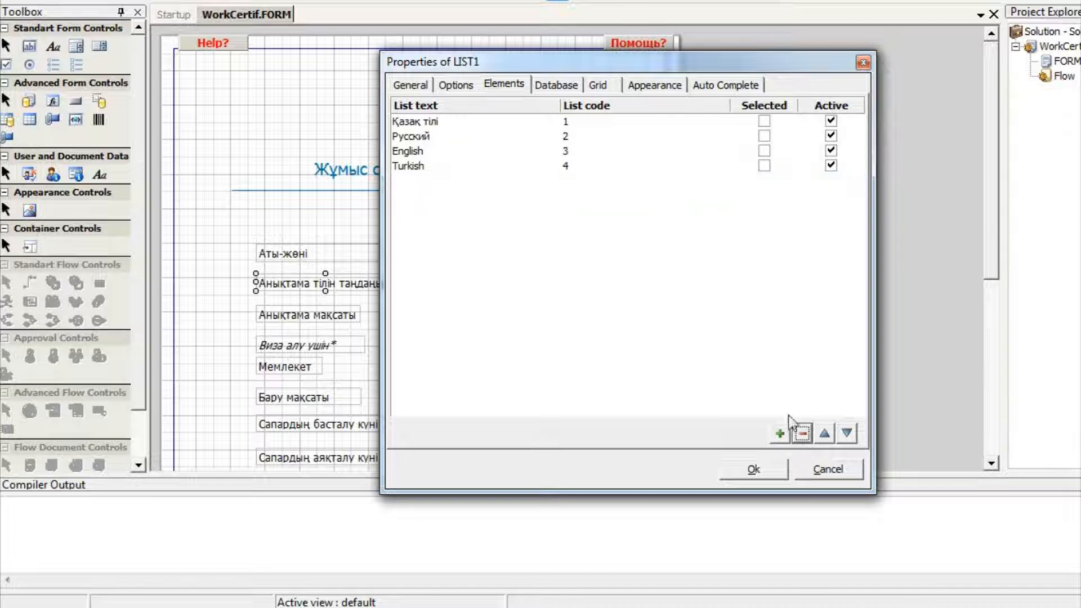
Set LIST1's list element length and list value length to 30, check its elements and accept the properties
{"action": "left_click", "coordinate": [456, 85]}
{"action": "double_click", "coordinate": [574, 193]}
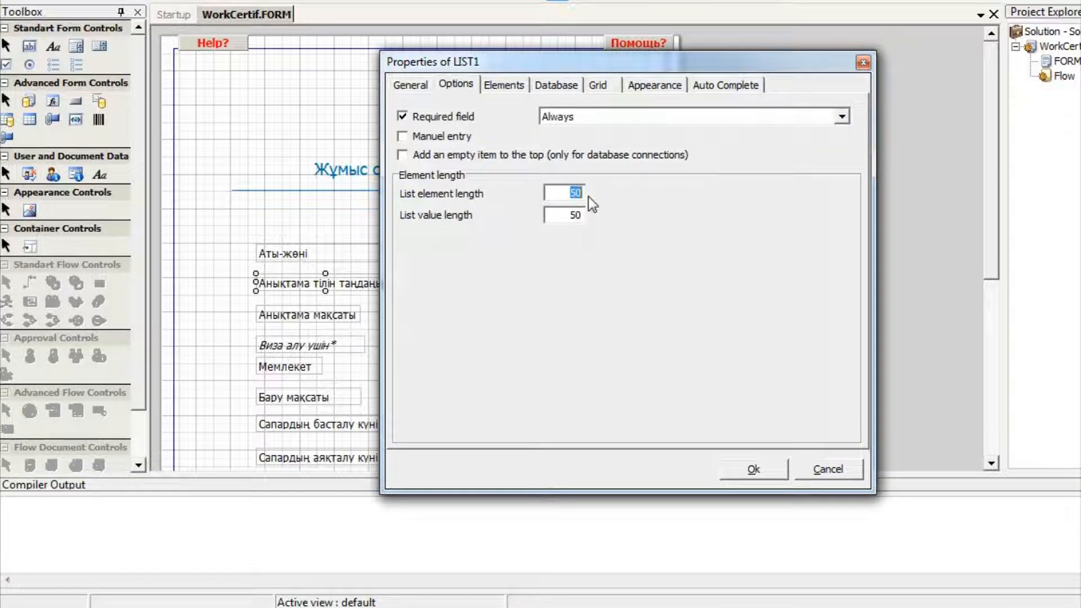
{"action": "type", "text": "30"}
{"action": "key", "text": "BackSpace"}
{"action": "type", "text": "30"}
{"action": "left_click", "coordinate": [504, 84]}
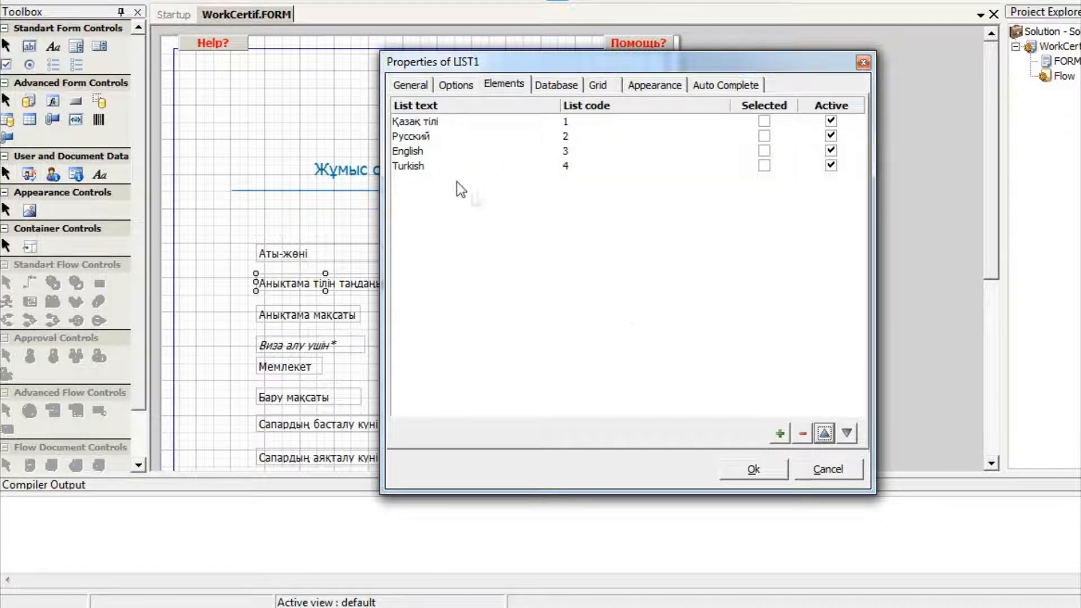
{"action": "left_click", "coordinate": [737, 471]}
Examine the caption, options and list elements of the LIST2 field beside the Анықтама мақсаты label
{"action": "left_click", "coordinate": [516, 319]}
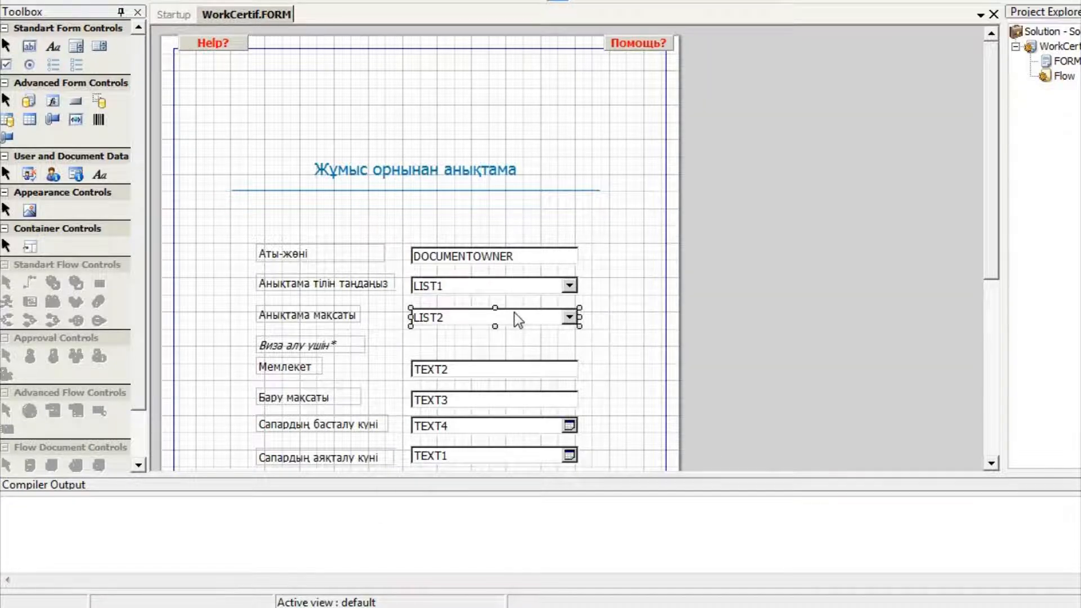
{"action": "double_click", "coordinate": [556, 319]}
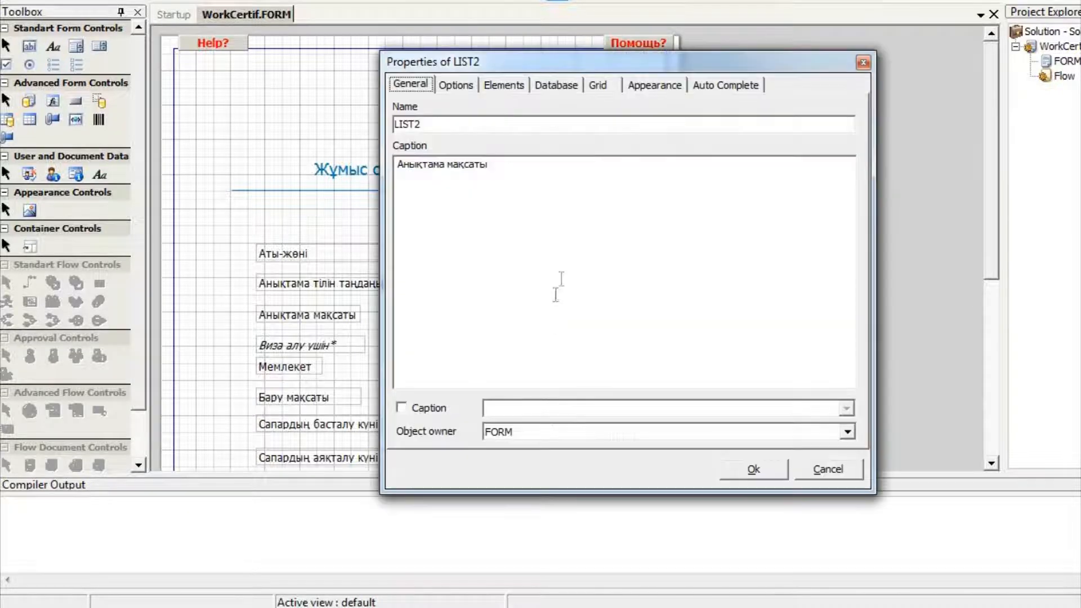
{"action": "left_click", "coordinate": [473, 86]}
{"action": "left_click", "coordinate": [501, 85]}
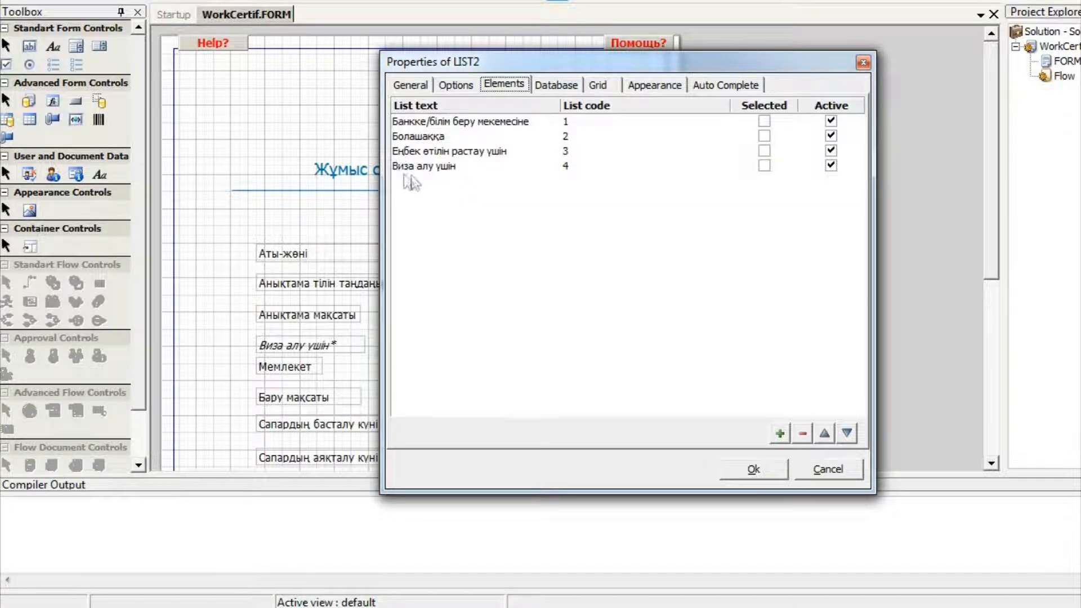
{"action": "left_click", "coordinate": [794, 469]}
Examine the LIST2_OnAfterChange server code, including case "4" and the default case that control field visibility
{"action": "scroll", "coordinate": [619, 345], "scroll_direction": "down", "scroll_amount": 2}
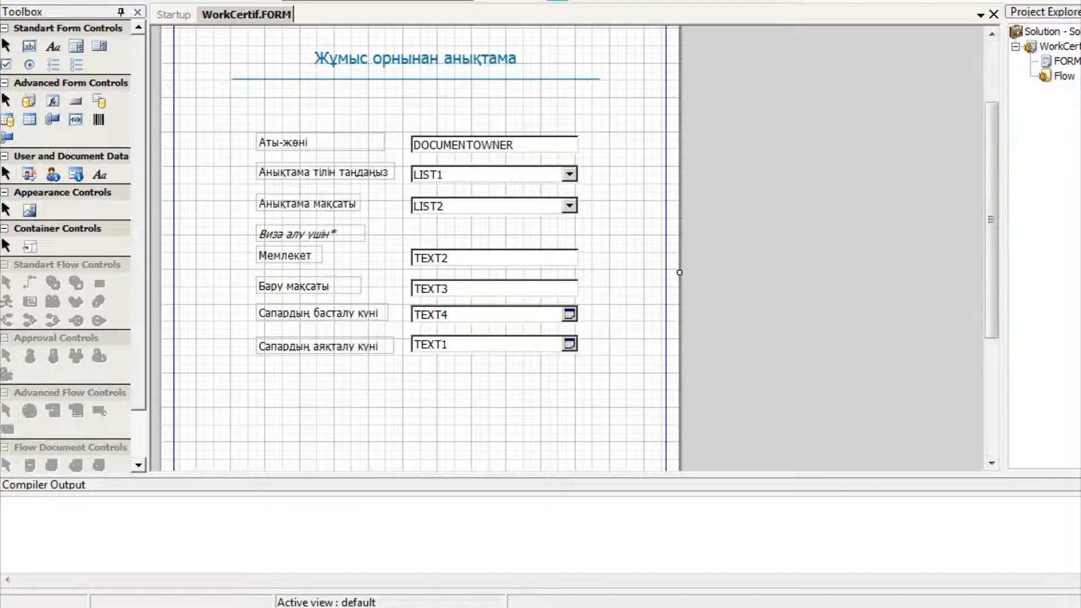
{"action": "left_click", "coordinate": [475, 205]}
{"action": "scroll", "coordinate": [489, 297], "scroll_direction": "down", "scroll_amount": 3}
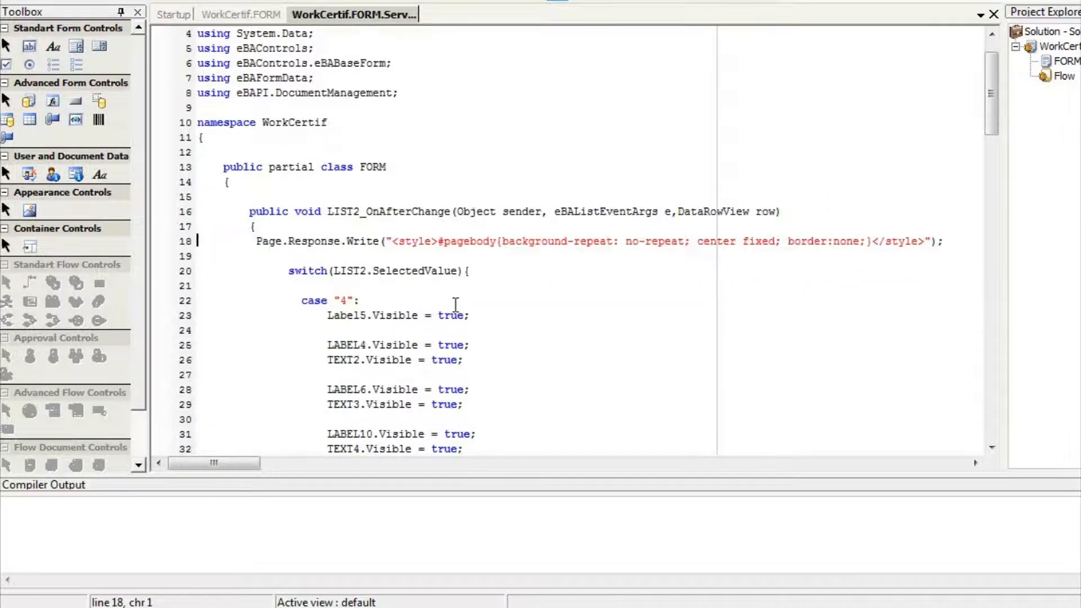
{"action": "scroll", "coordinate": [325, 201], "scroll_direction": "down", "scroll_amount": 1}
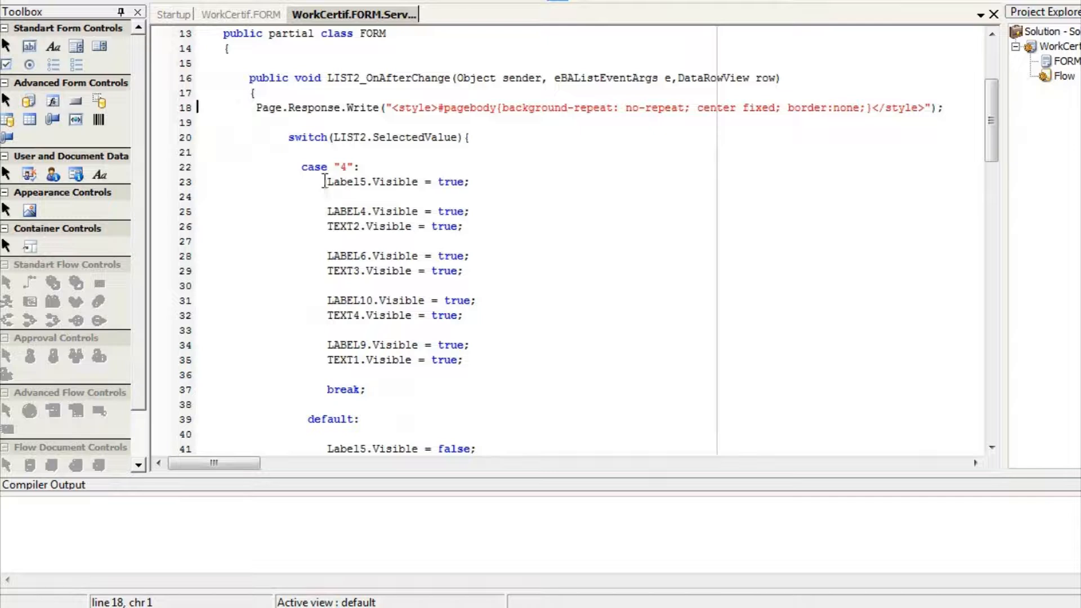
{"action": "left_click_drag", "start_coordinate": [303, 165], "coordinate": [484, 397]}
{"action": "left_click", "coordinate": [360, 225]}
{"action": "scroll", "coordinate": [478, 415], "scroll_direction": "down", "scroll_amount": 5}
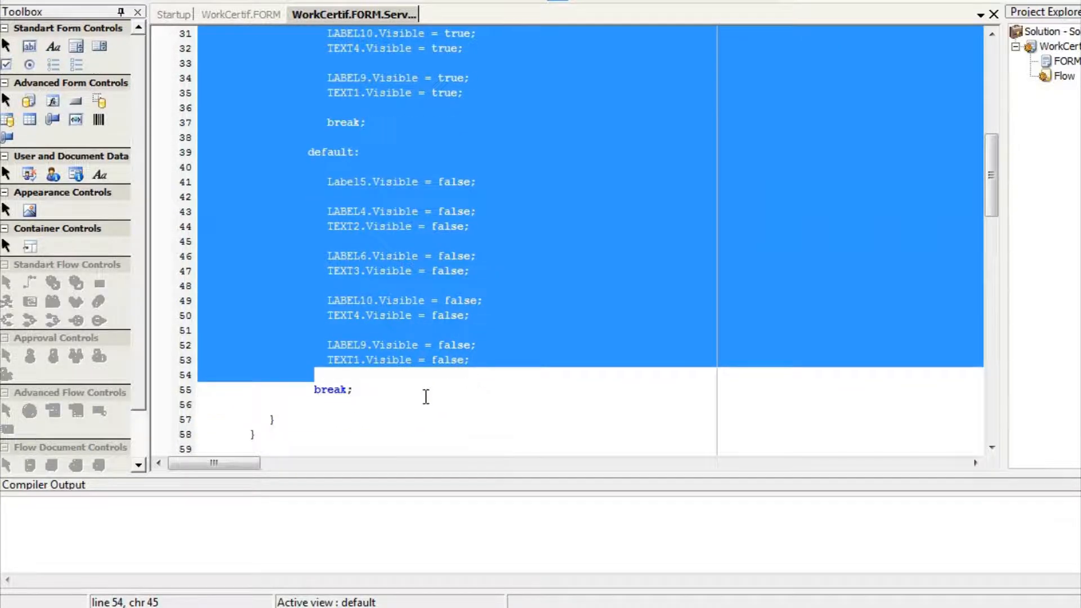
{"action": "left_click", "coordinate": [426, 397]}
{"action": "scroll", "coordinate": [445, 397], "scroll_direction": "up", "scroll_amount": 9}
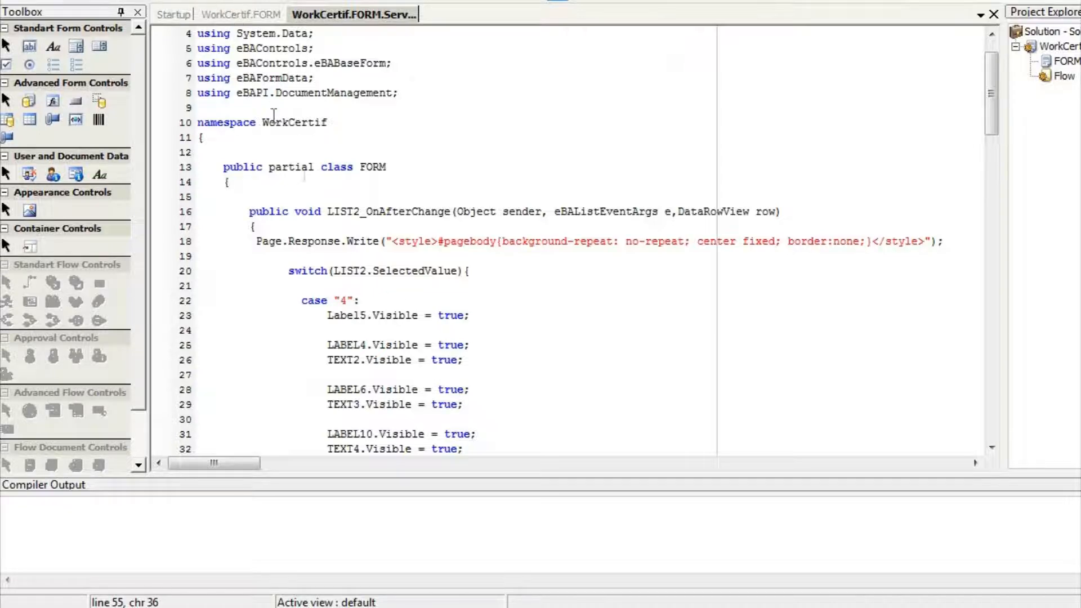
{"action": "scroll", "coordinate": [474, 340], "scroll_direction": "down", "scroll_amount": 8}
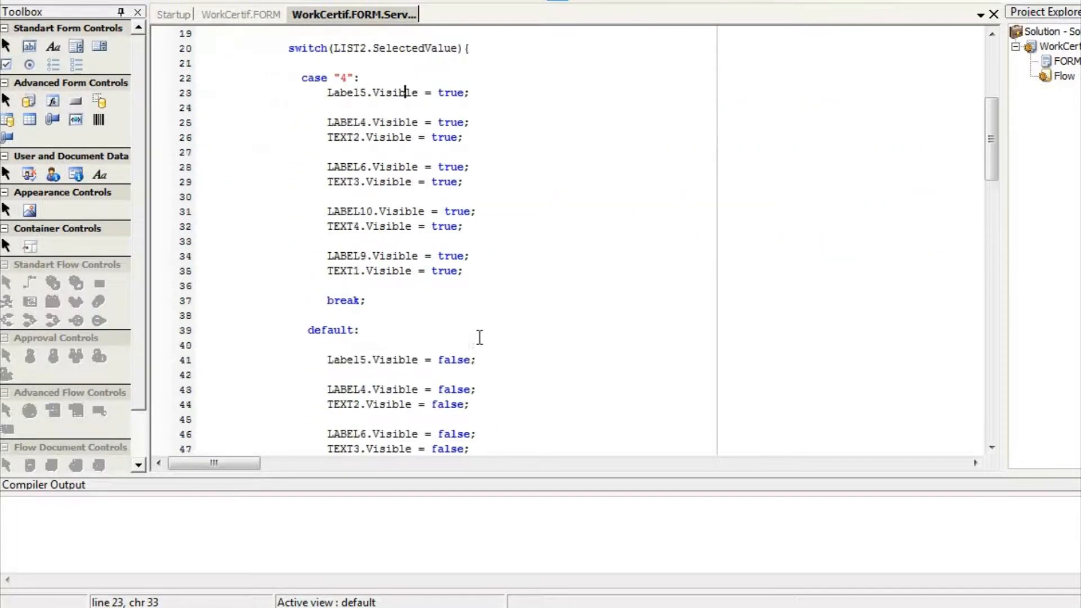
Return to the form and review the text and data type properties of TEXT2, leaving Text as its data type
{"action": "left_click", "coordinate": [262, 17]}
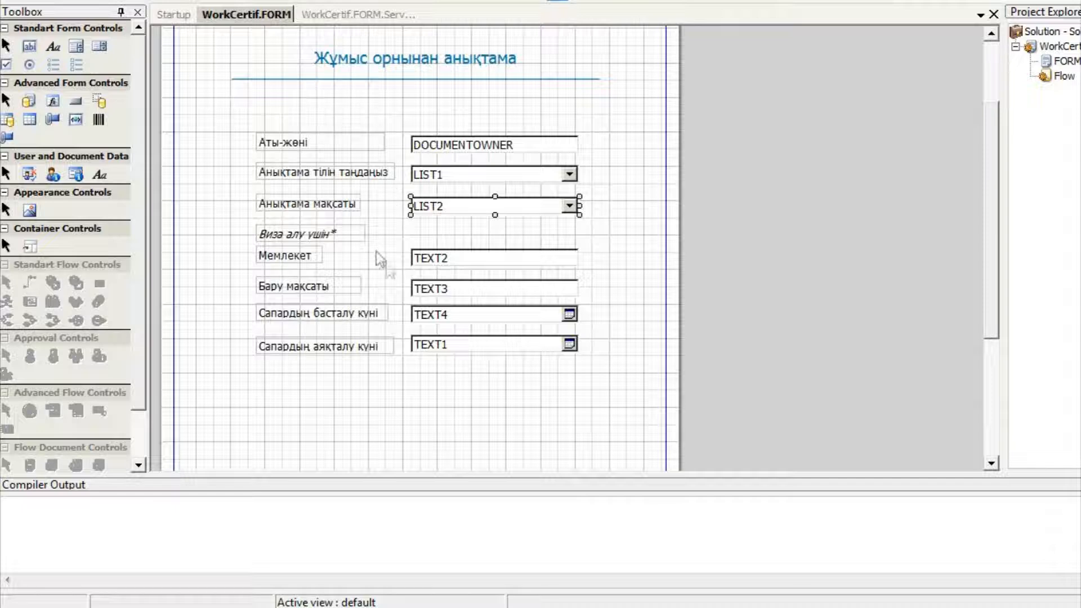
{"action": "left_click", "coordinate": [450, 265]}
{"action": "left_click", "coordinate": [317, 259], "text": "ctrl"}
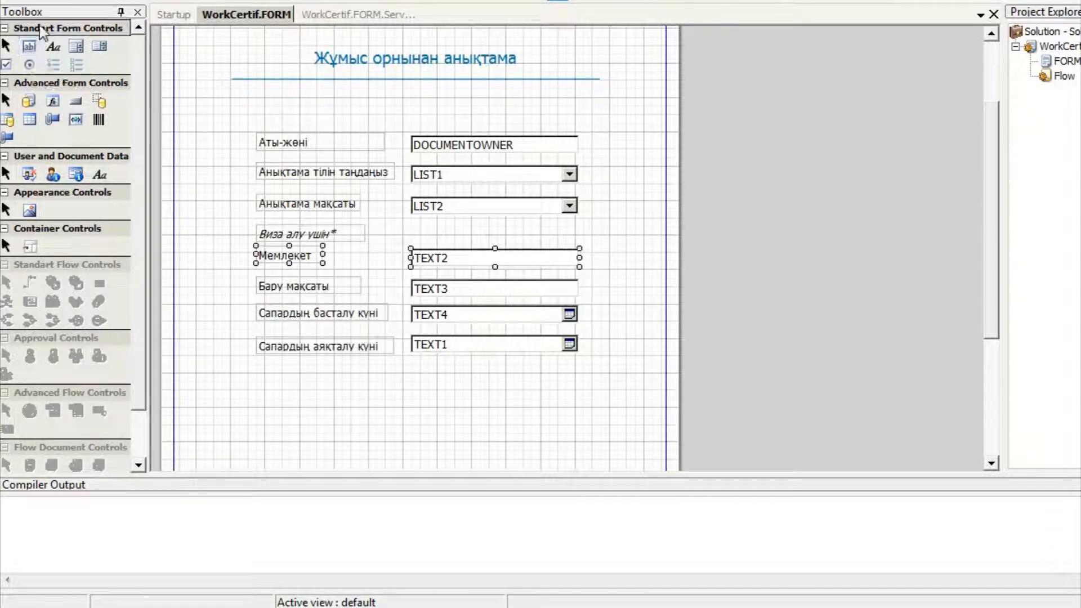
{"action": "double_click", "coordinate": [433, 269]}
{"action": "left_click", "coordinate": [431, 127]}
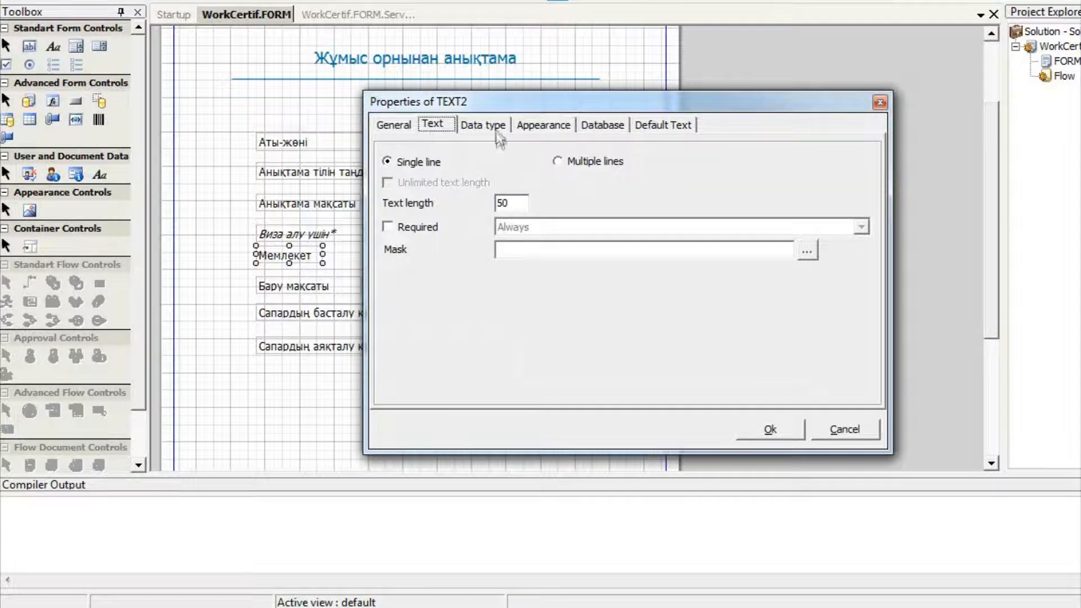
{"action": "left_click", "coordinate": [498, 127]}
{"action": "left_click", "coordinate": [399, 200]}
{"action": "left_click", "coordinate": [398, 180]}
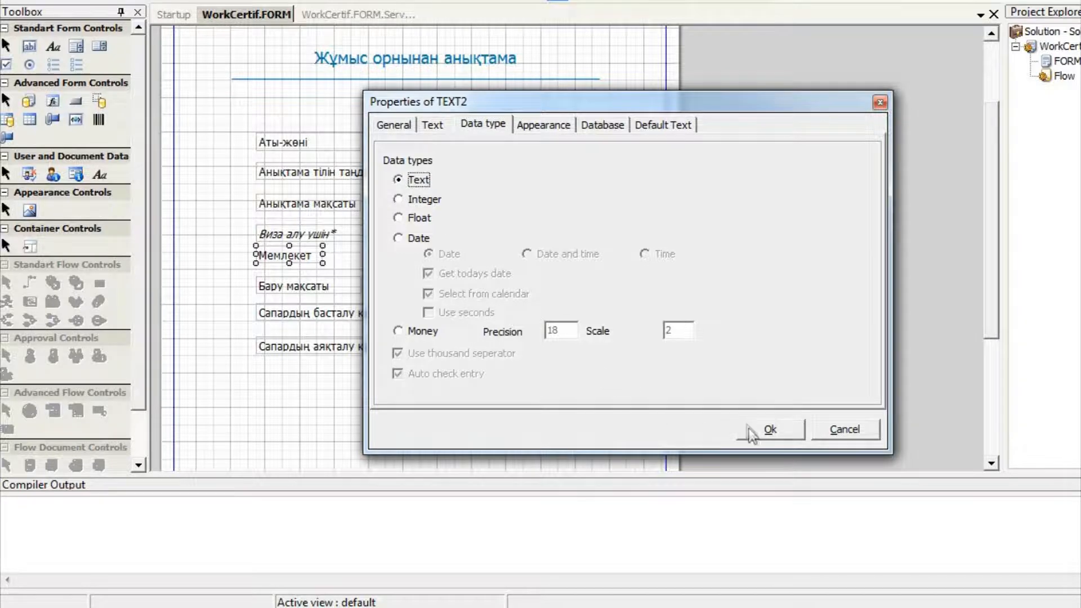
{"action": "left_click", "coordinate": [768, 430]}
Check the captions in the properties of the Мемлекет and Бару мақсаты labels
{"action": "double_click", "coordinate": [313, 258]}
{"action": "double_click", "coordinate": [579, 255]}
{"action": "left_click", "coordinate": [664, 379]}
{"action": "double_click", "coordinate": [340, 289]}
{"action": "left_click_drag", "start_coordinate": [594, 260], "coordinate": [429, 267]}
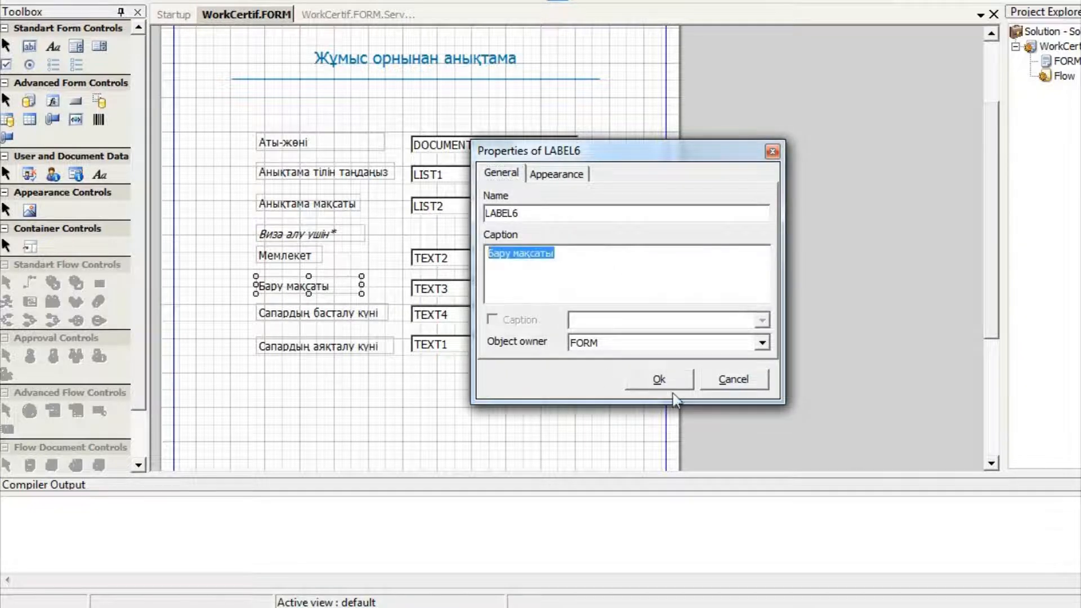
{"action": "left_click", "coordinate": [670, 385]}
Examine the caption and date settings of the TEXT4 field beside the Сапардың басталу күні label
{"action": "left_click", "coordinate": [334, 319]}
{"action": "left_click", "coordinate": [467, 320], "text": "ctrl"}
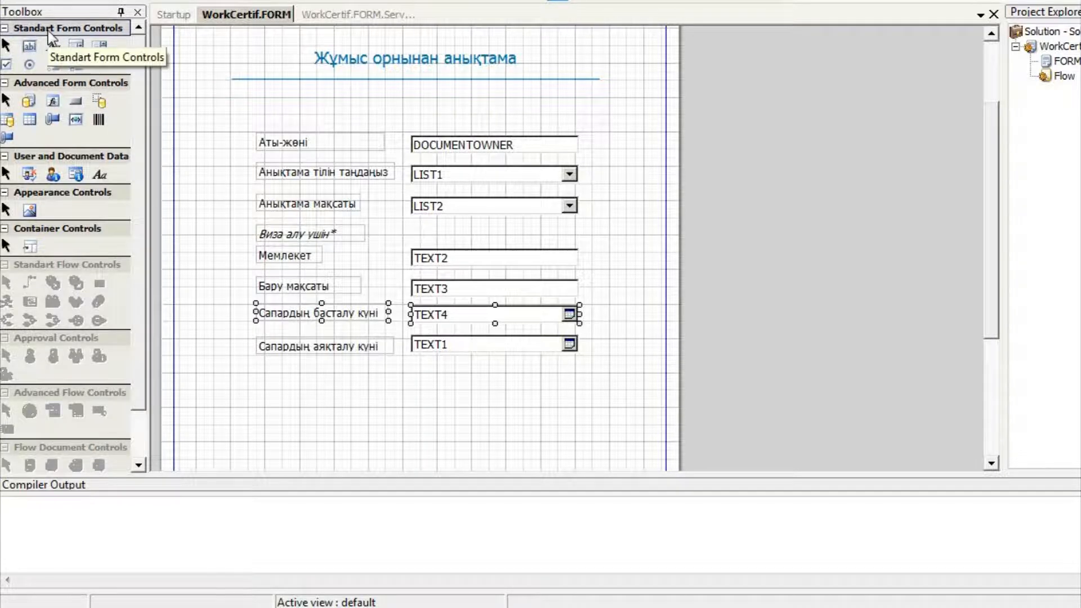
{"action": "double_click", "coordinate": [465, 319]}
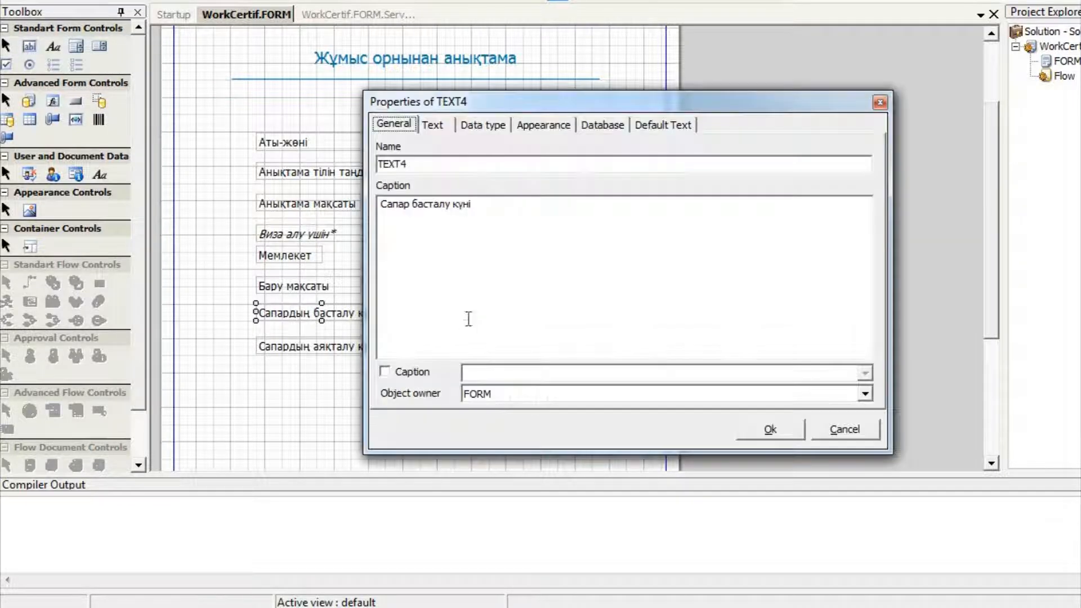
{"action": "left_click", "coordinate": [474, 125]}
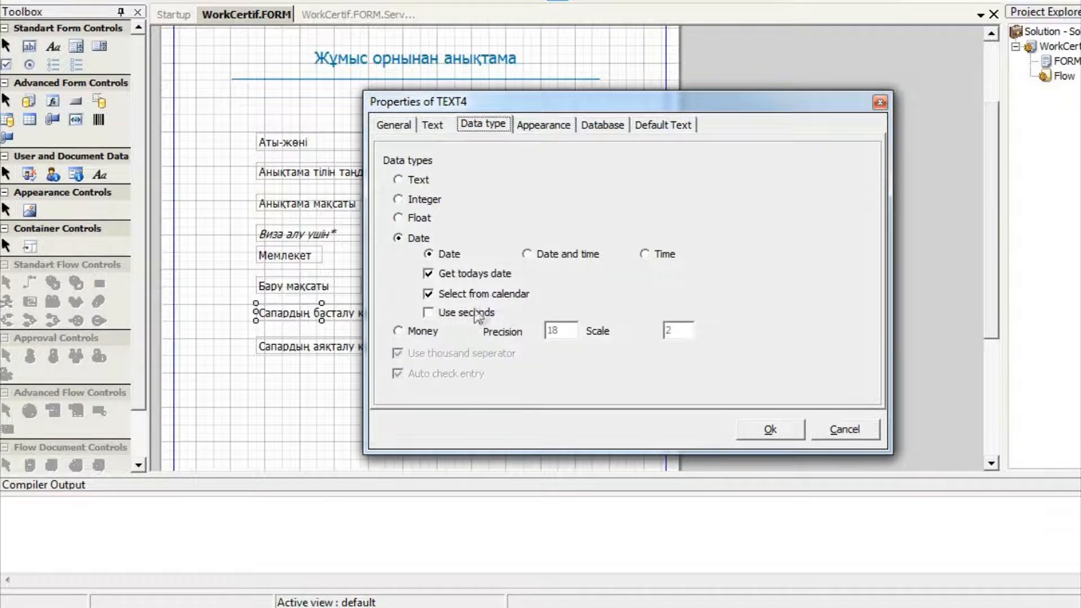
{"action": "left_click", "coordinate": [769, 429]}
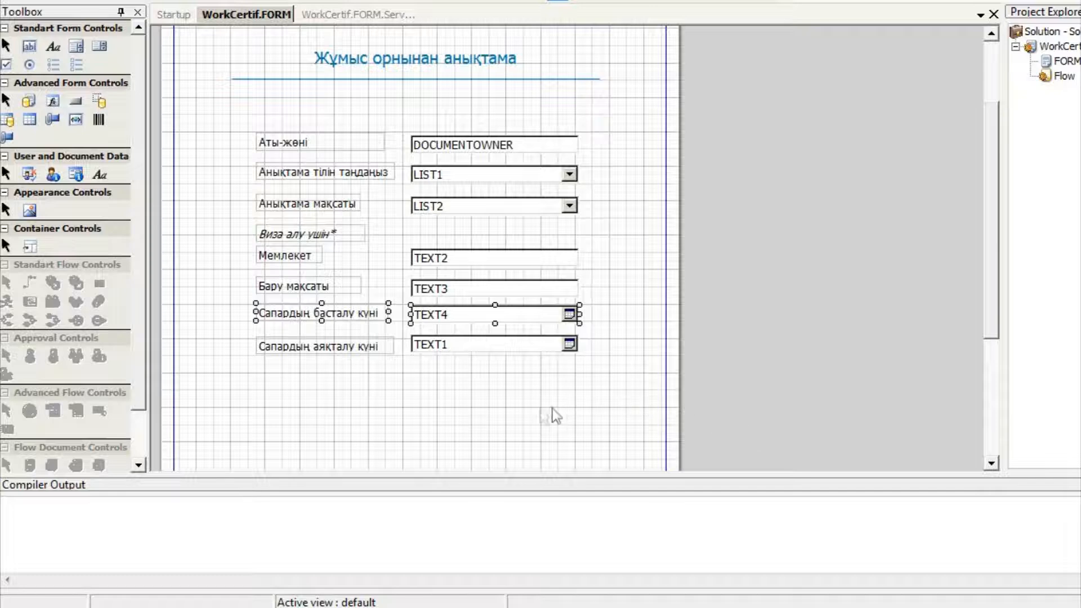
Examine the caption and date settings of the TEXT1 field beside the Сапардың аяқталу күні label
{"action": "left_click", "coordinate": [355, 346]}
{"action": "left_click", "coordinate": [436, 346], "text": "shift"}
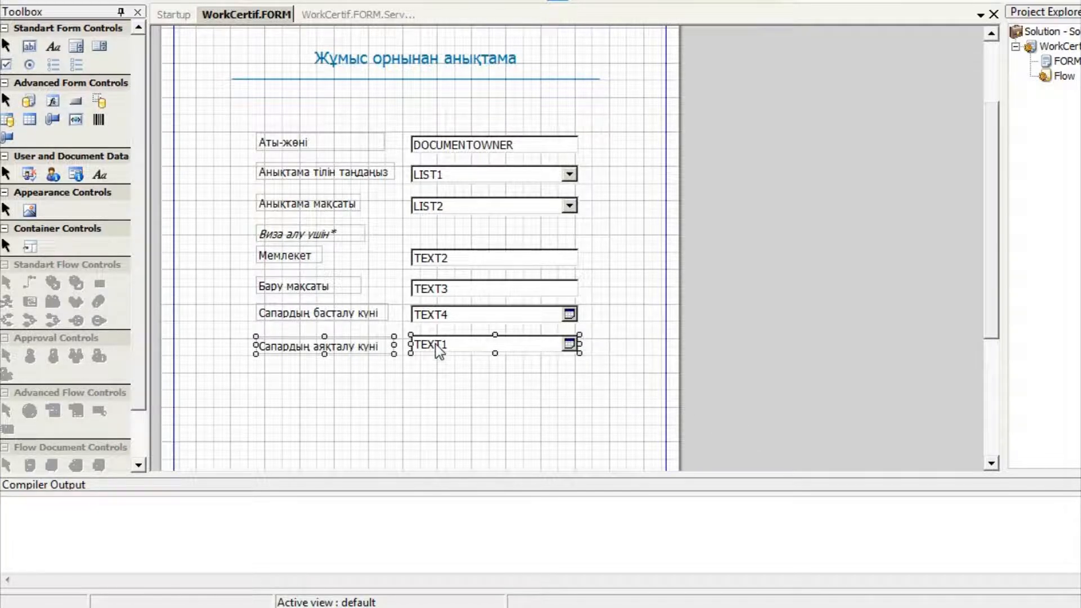
{"action": "double_click", "coordinate": [472, 342]}
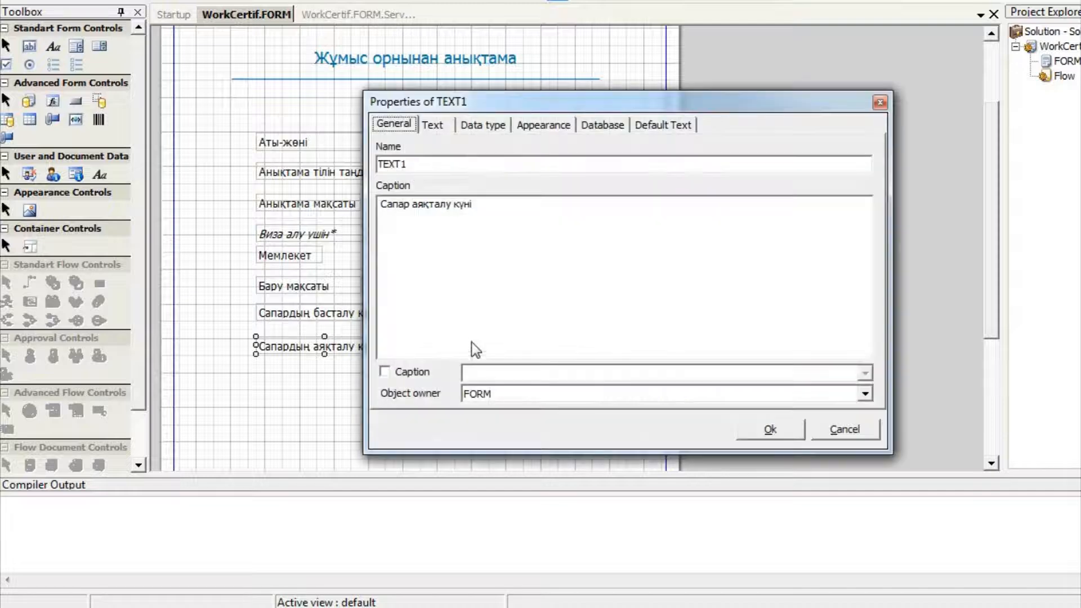
{"action": "left_click", "coordinate": [483, 124]}
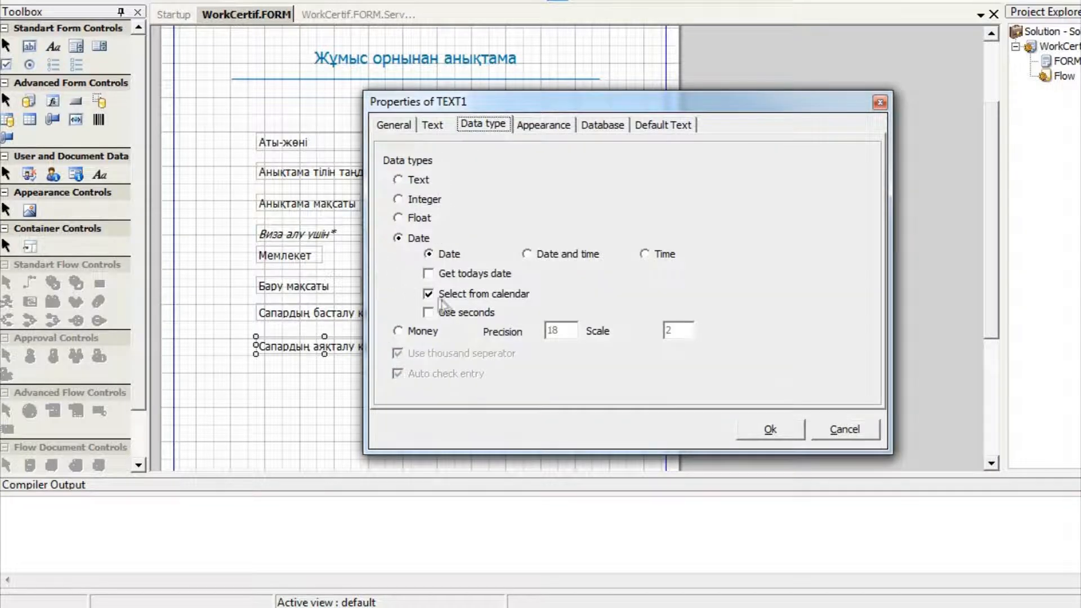
{"action": "left_click", "coordinate": [781, 432]}
{"action": "left_click", "coordinate": [547, 408]}
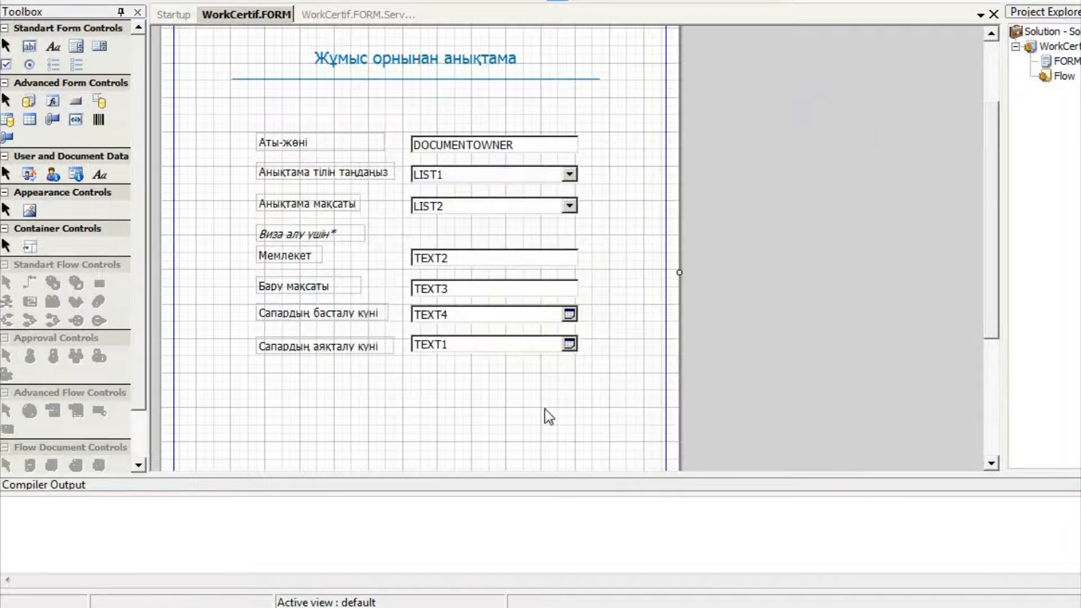
Open the flow and review the documents assigned to the HR group, including the list of objects available to add
{"action": "double_click", "coordinate": [1060, 76]}
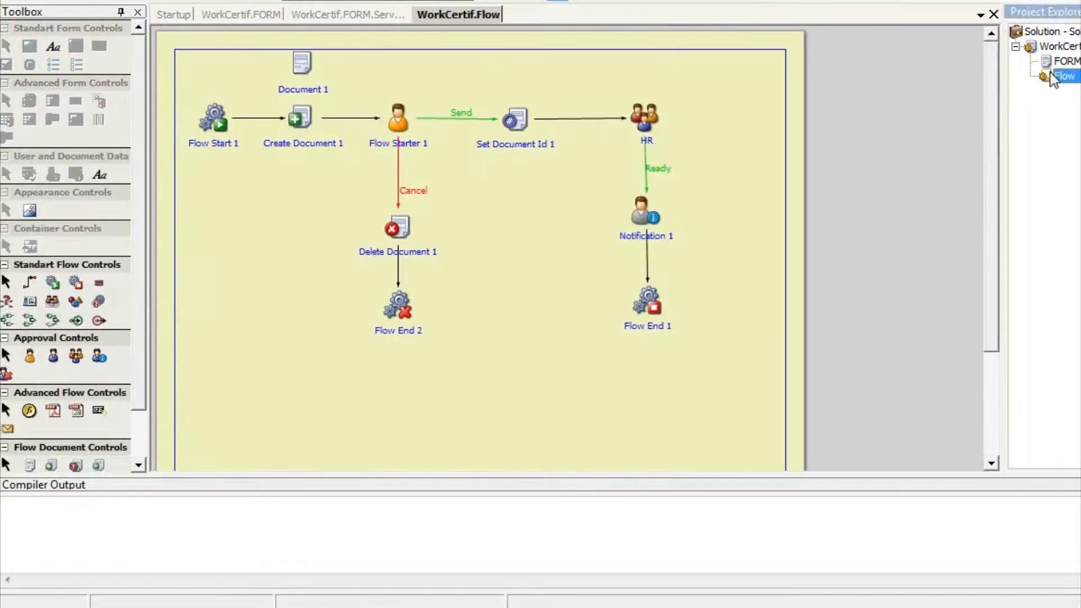
{"action": "double_click", "coordinate": [645, 116]}
{"action": "left_click", "coordinate": [484, 145]}
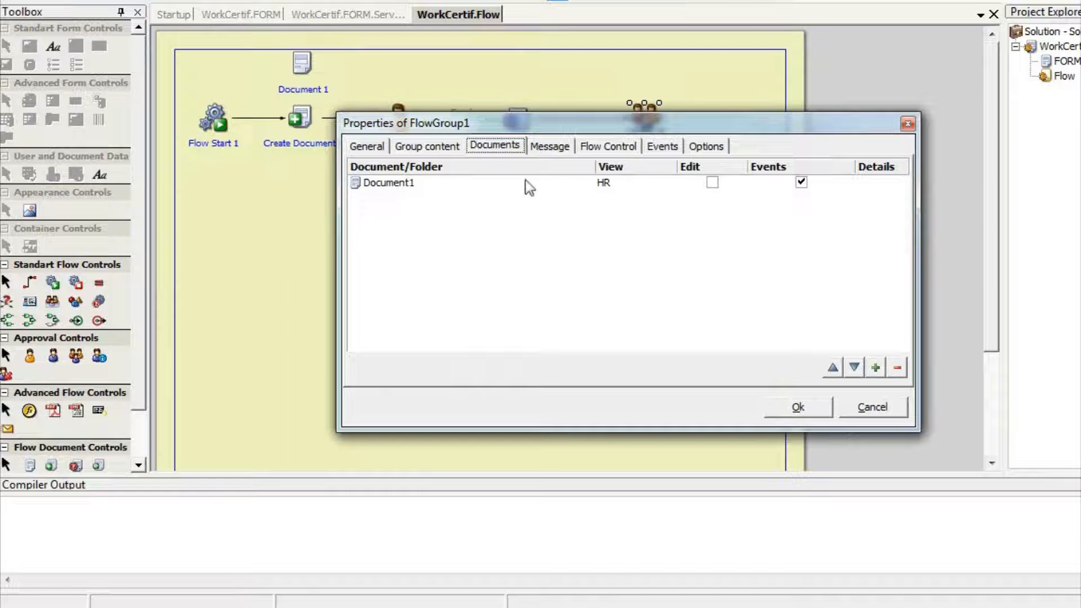
{"action": "left_click", "coordinate": [876, 367]}
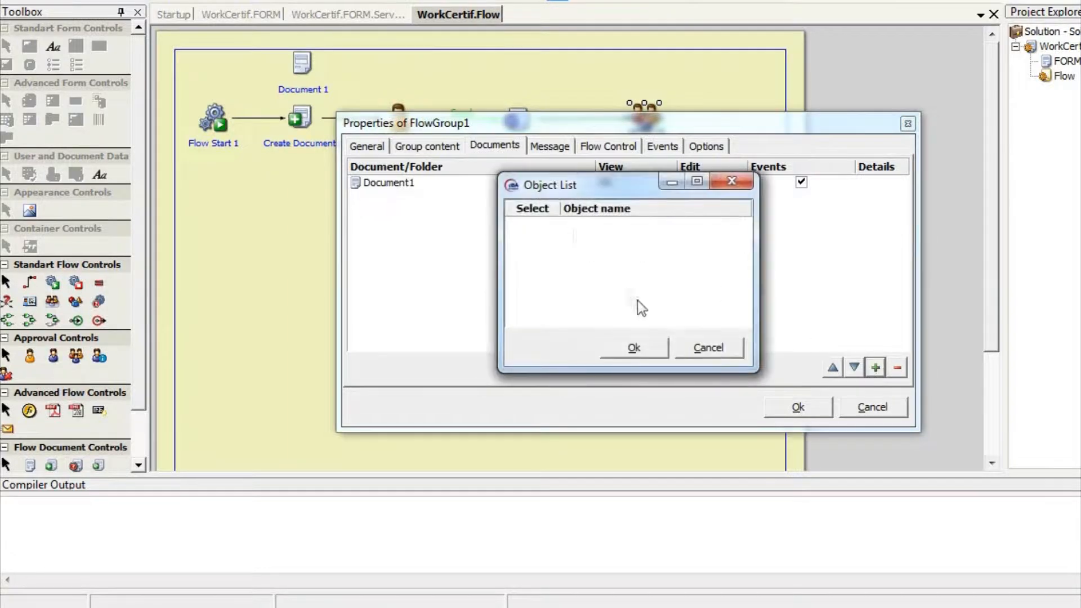
{"action": "left_click", "coordinate": [634, 348]}
{"action": "left_click", "coordinate": [690, 227]}
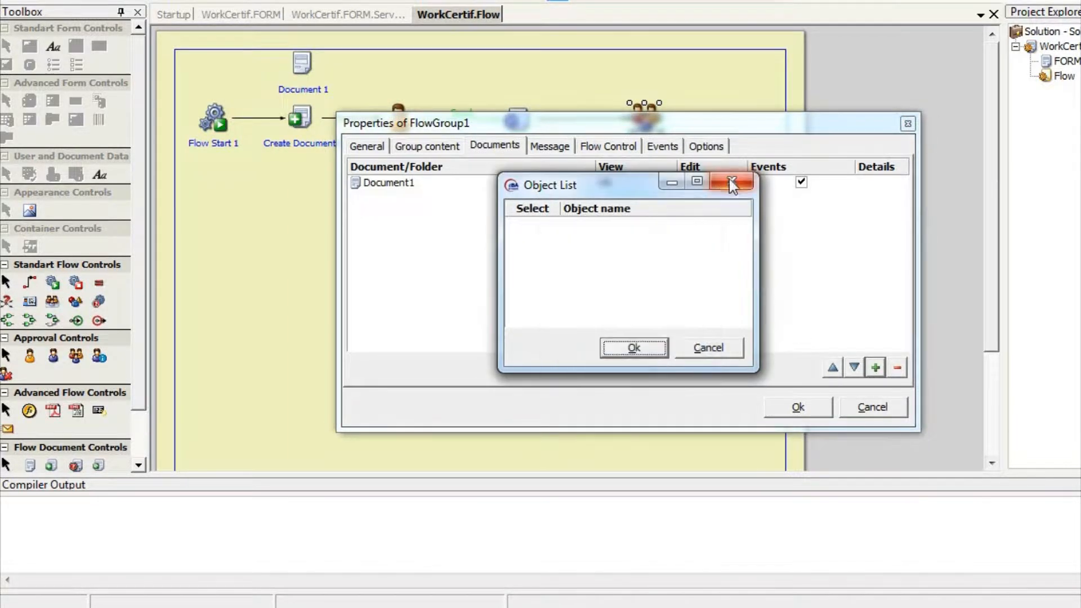
{"action": "left_click", "coordinate": [732, 182]}
{"action": "left_click", "coordinate": [519, 187]}
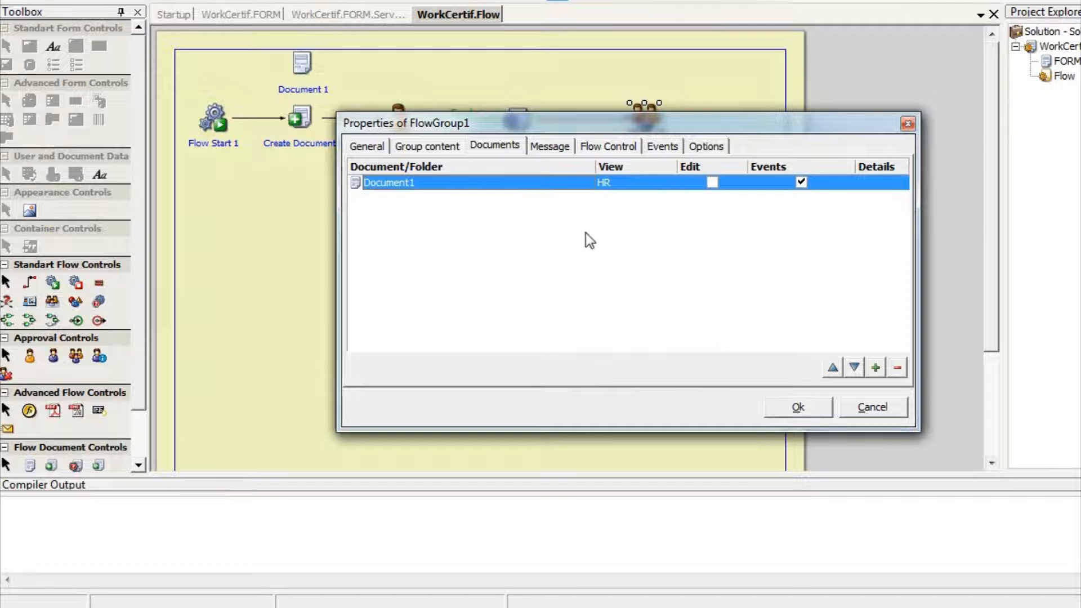
{"action": "left_click", "coordinate": [712, 183]}
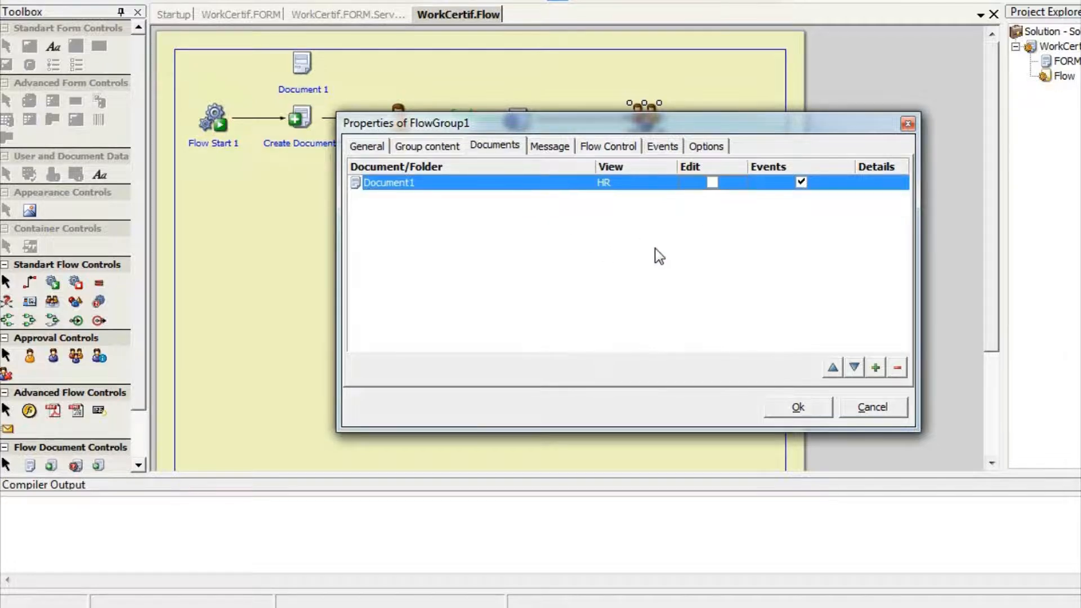
Try adding the Reject event to the HR group's events
{"action": "left_click", "coordinate": [658, 152]}
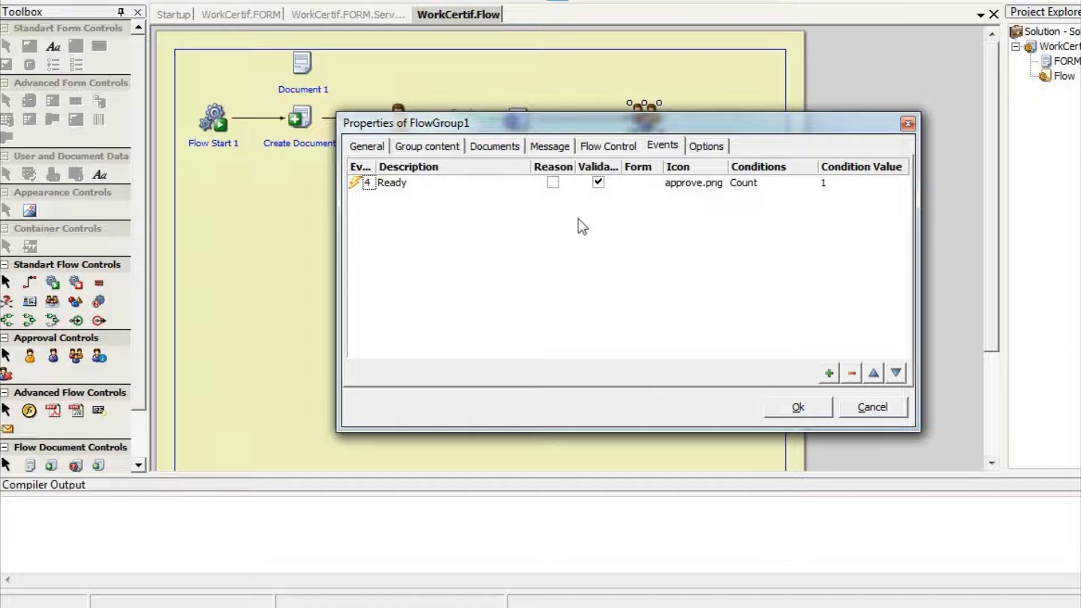
{"action": "left_click", "coordinate": [830, 372]}
{"action": "left_click", "coordinate": [390, 245]}
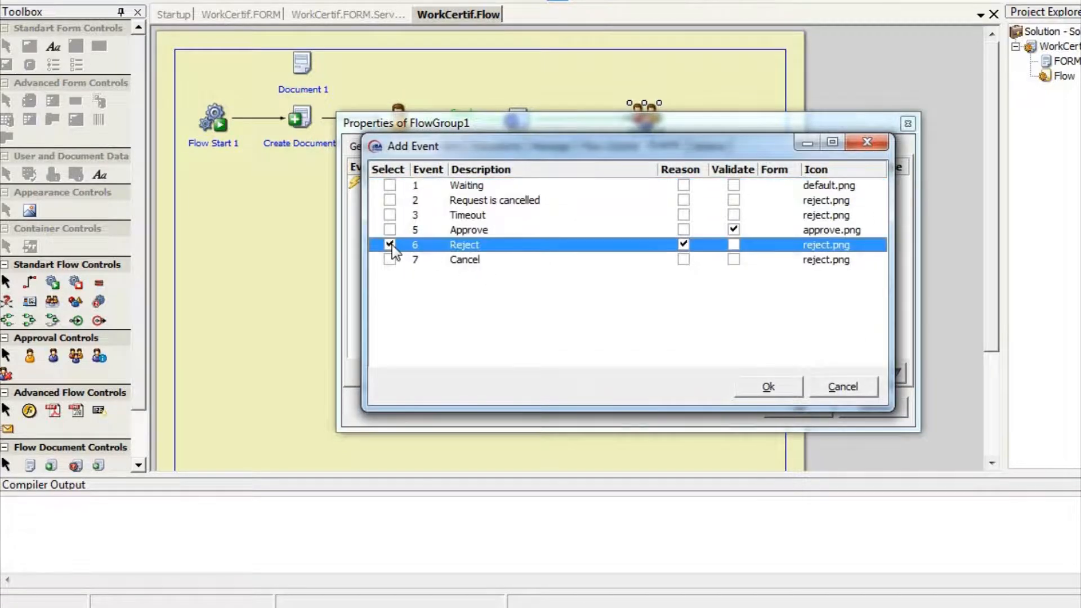
{"action": "left_click", "coordinate": [843, 387]}
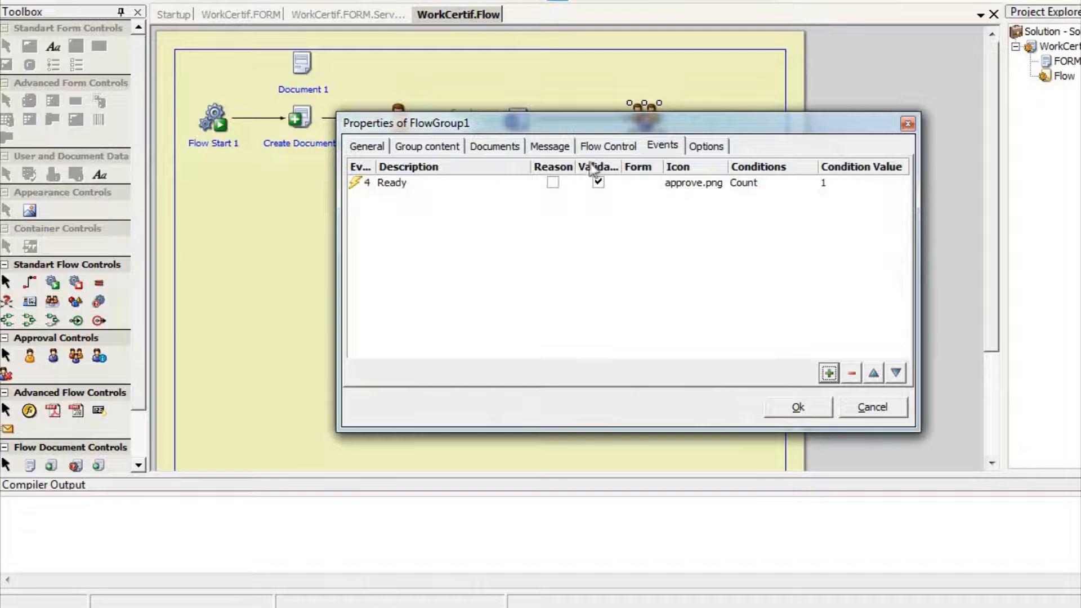
Choose Ready as both the empty group event and the conflict state event of the HR group
{"action": "left_click", "coordinate": [608, 146]}
{"action": "left_click", "coordinate": [654, 177]}
{"action": "left_click", "coordinate": [658, 207]}
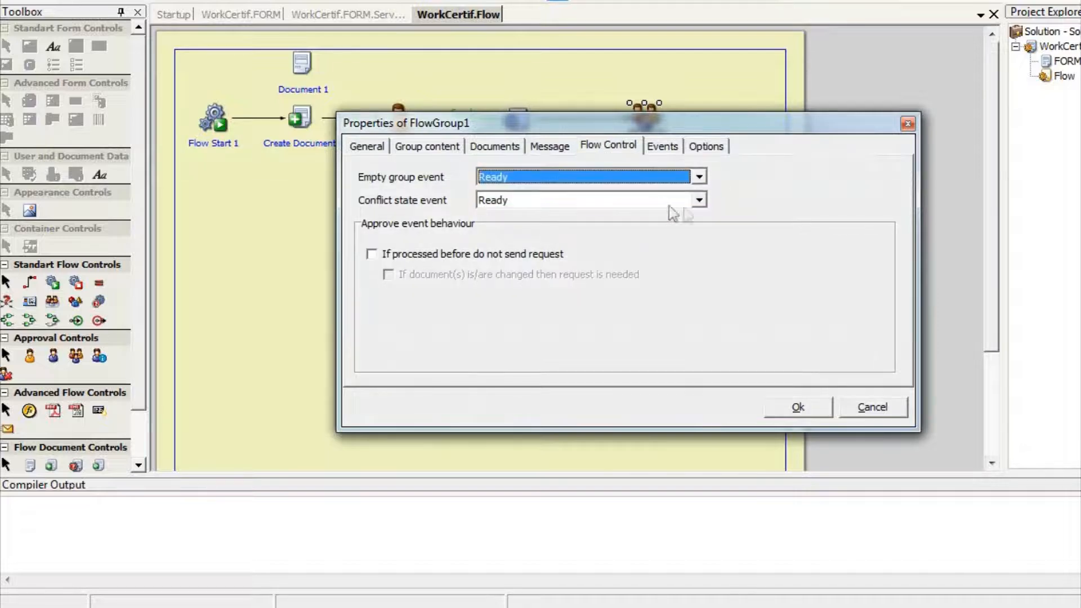
{"action": "left_click", "coordinate": [658, 201]}
{"action": "left_click", "coordinate": [653, 217]}
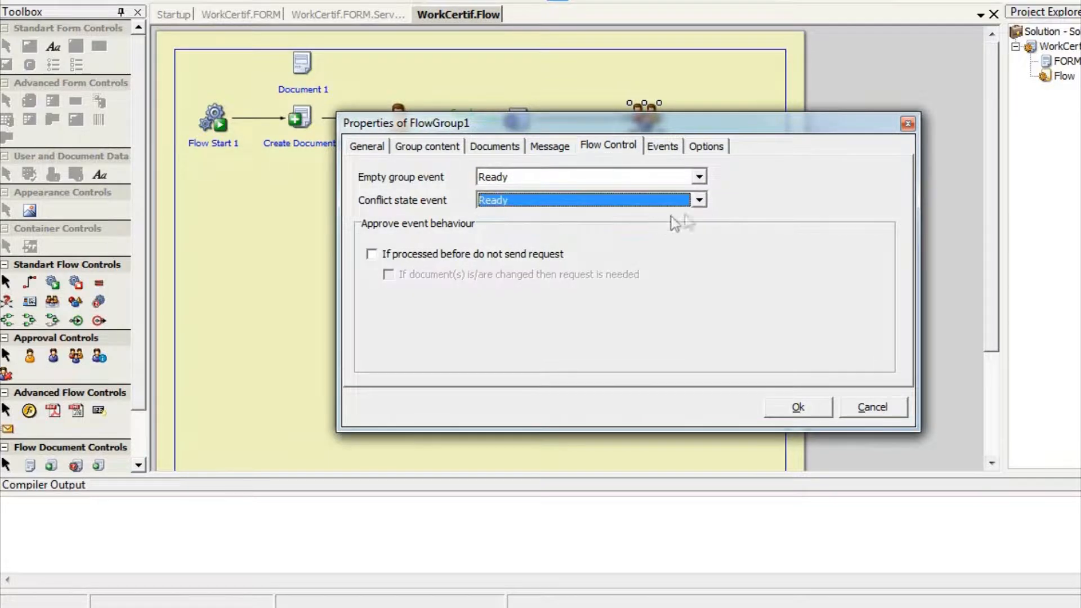
{"action": "left_click", "coordinate": [668, 147]}
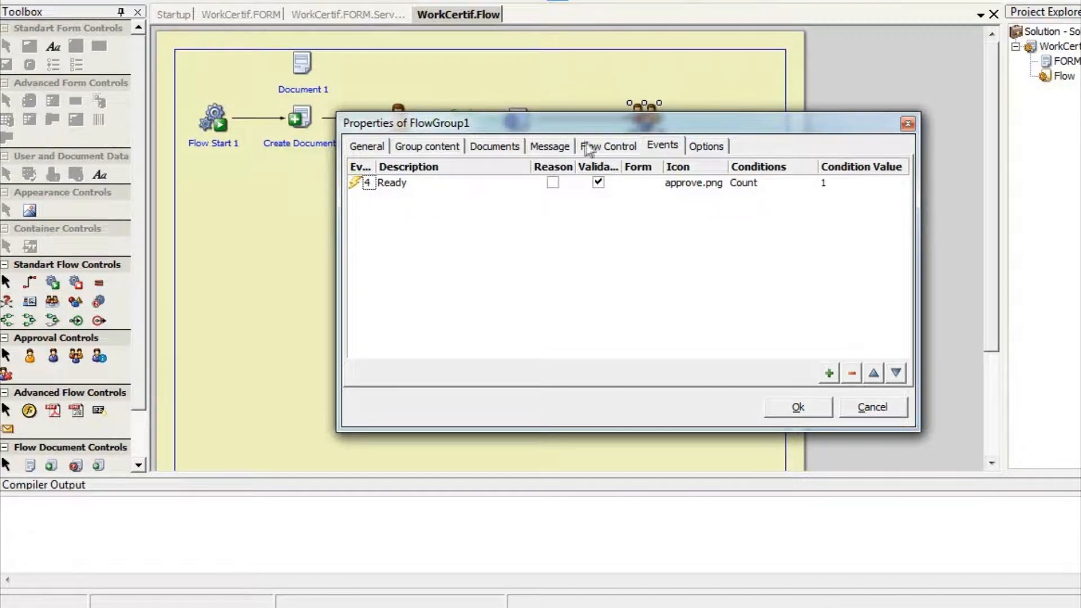
Try adding the everyone user group to the HR group's members as a position group
{"action": "left_click", "coordinate": [426, 146]}
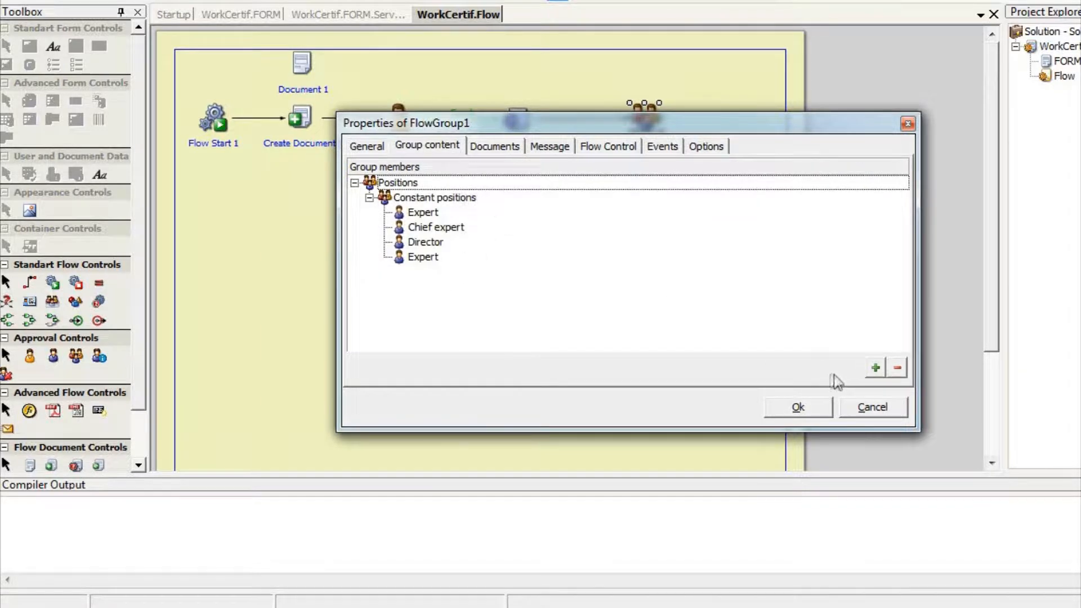
{"action": "left_click", "coordinate": [875, 367]}
{"action": "left_click", "coordinate": [476, 221]}
{"action": "left_click", "coordinate": [683, 370]}
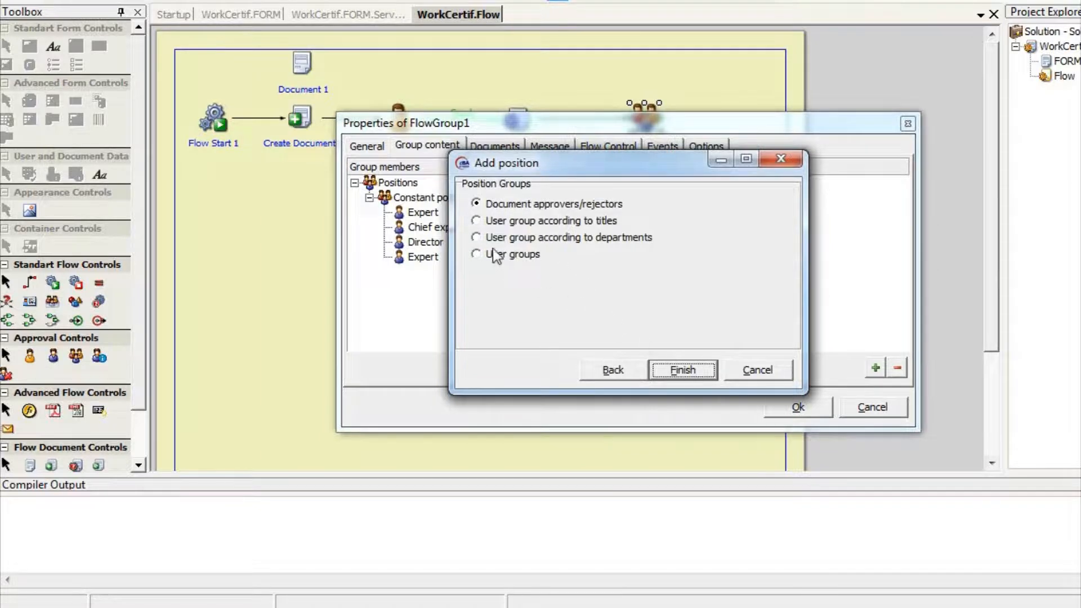
{"action": "left_click", "coordinate": [476, 254]}
{"action": "left_click", "coordinate": [679, 374]}
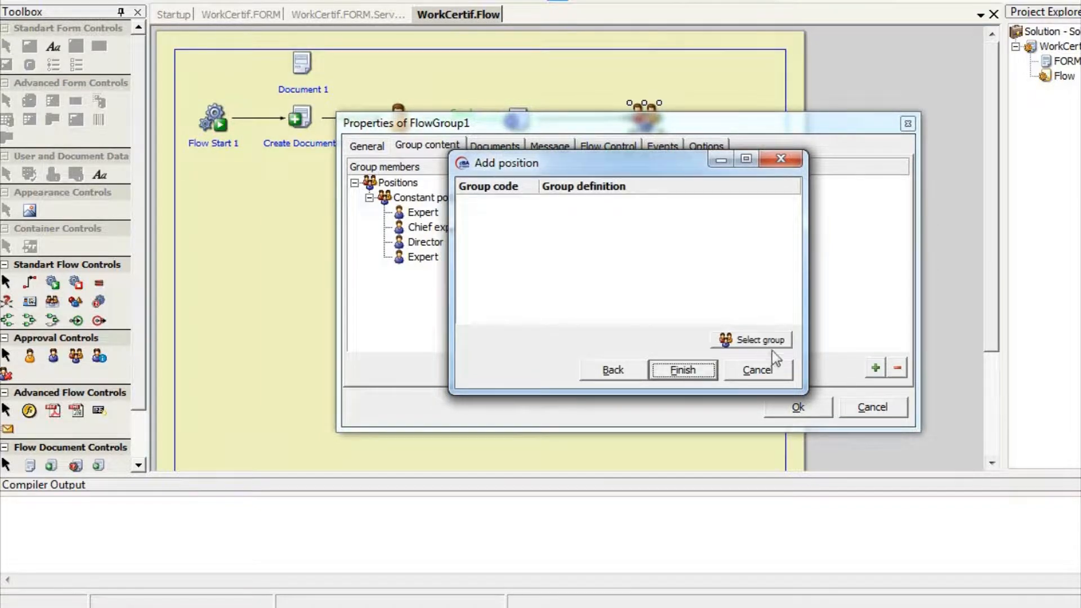
{"action": "left_click", "coordinate": [720, 340]}
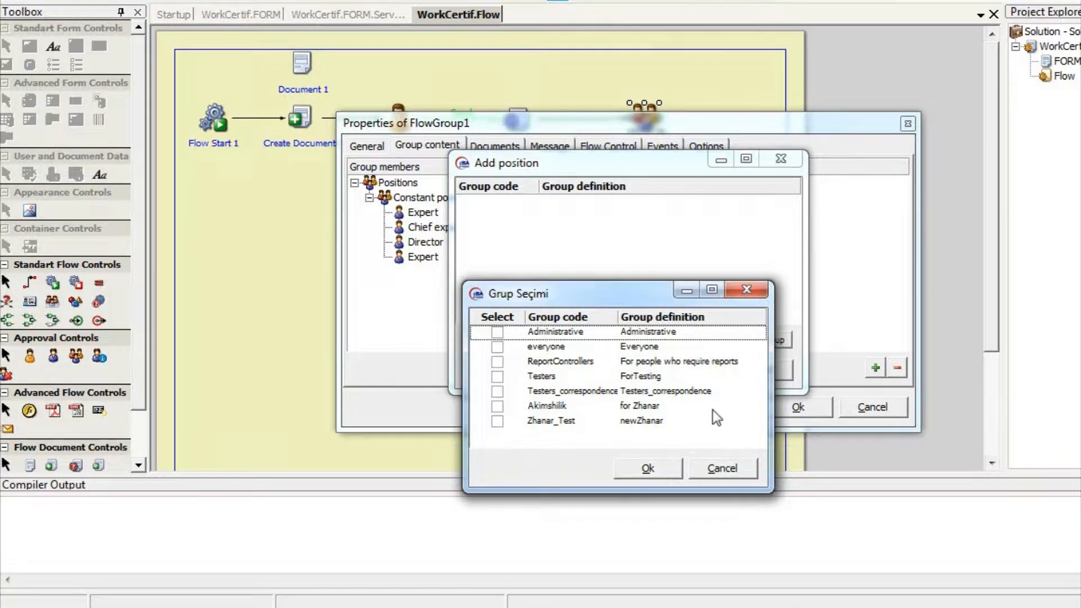
{"action": "left_click", "coordinate": [497, 347]}
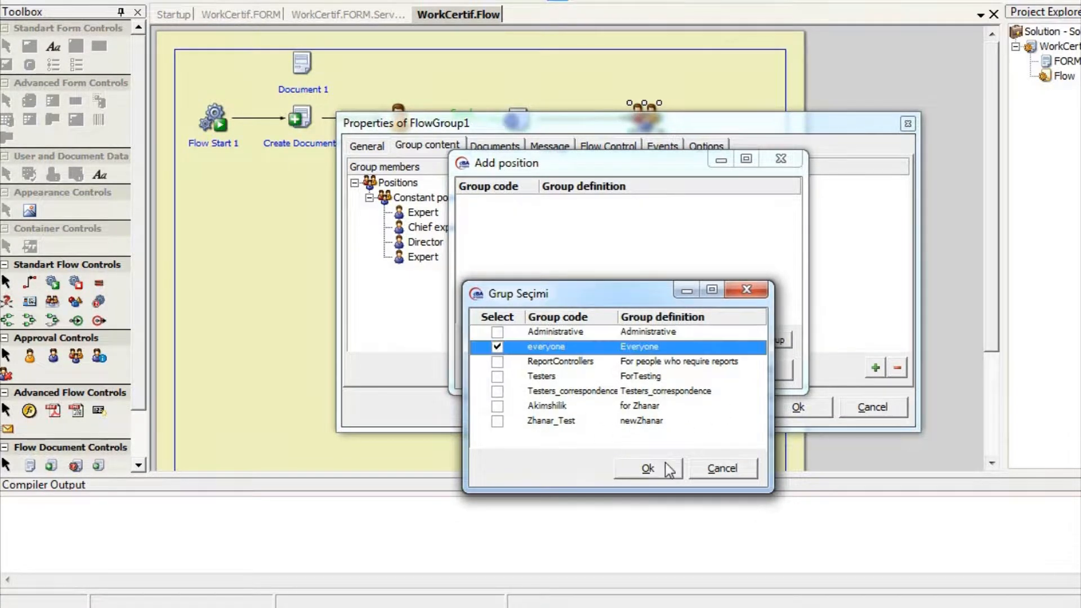
{"action": "left_click", "coordinate": [720, 469]}
{"action": "left_click", "coordinate": [744, 369]}
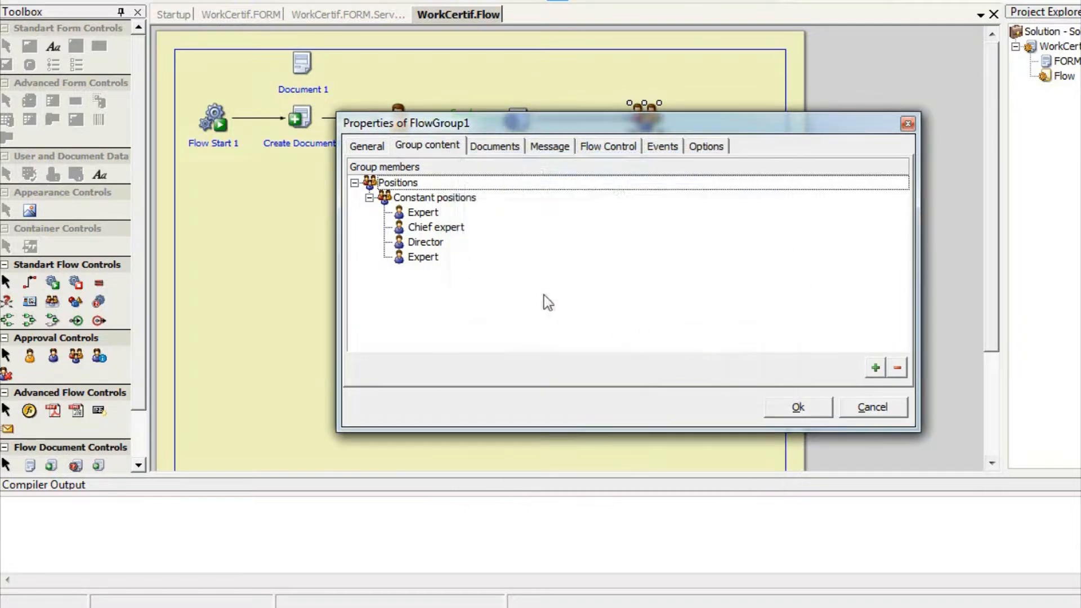
Go through the constant positions listed as members of the HR group
{"action": "left_click", "coordinate": [427, 219]}
{"action": "left_click", "coordinate": [430, 227]}
{"action": "left_click", "coordinate": [439, 242]}
{"action": "left_click", "coordinate": [451, 256]}
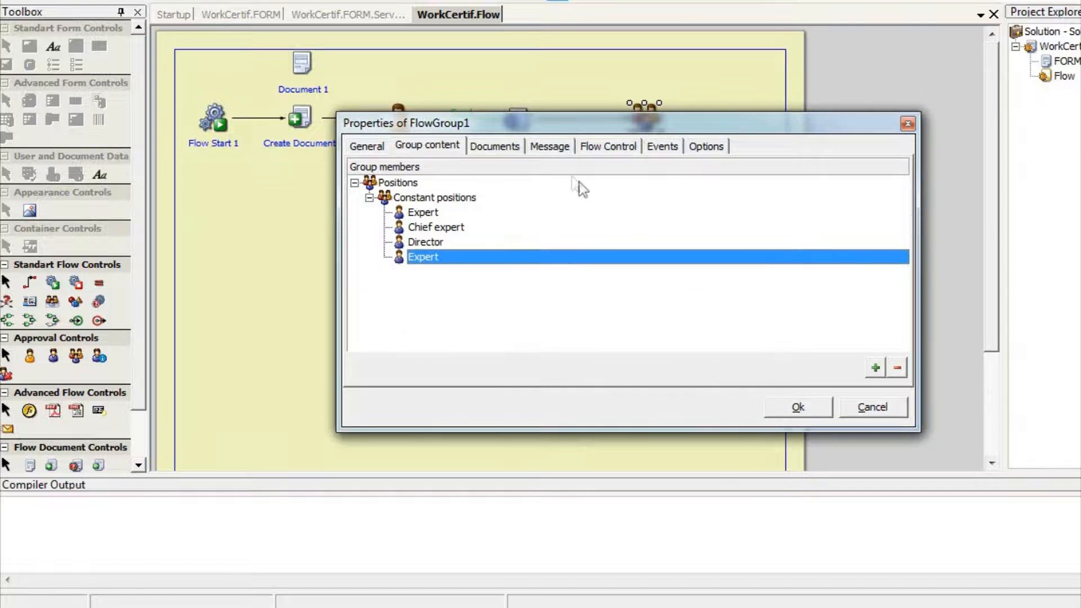
Examine the caption and message text of the HR group's e-mail, then accept the group's properties
{"action": "left_click", "coordinate": [550, 146]}
{"action": "left_click_drag", "start_coordinate": [705, 210], "coordinate": [335, 202]}
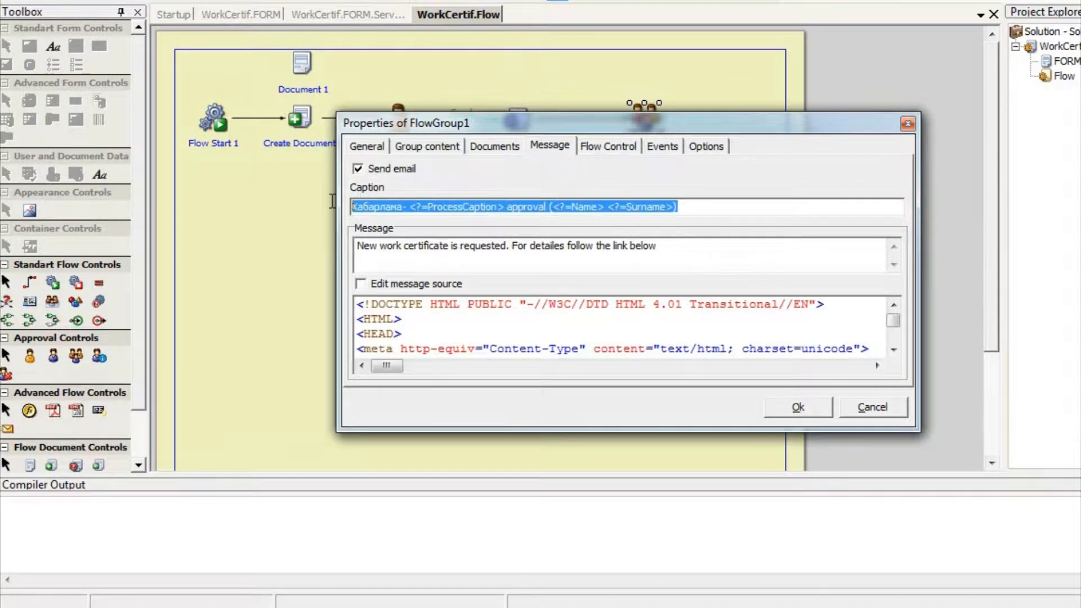
{"action": "left_click", "coordinate": [670, 255]}
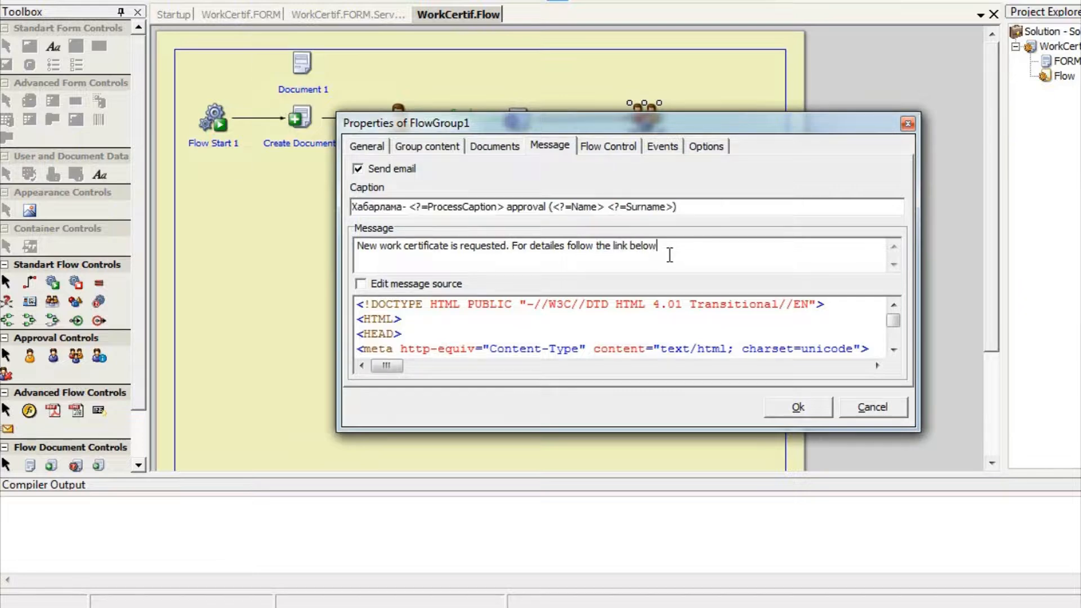
{"action": "left_click_drag", "start_coordinate": [670, 256], "coordinate": [357, 247]}
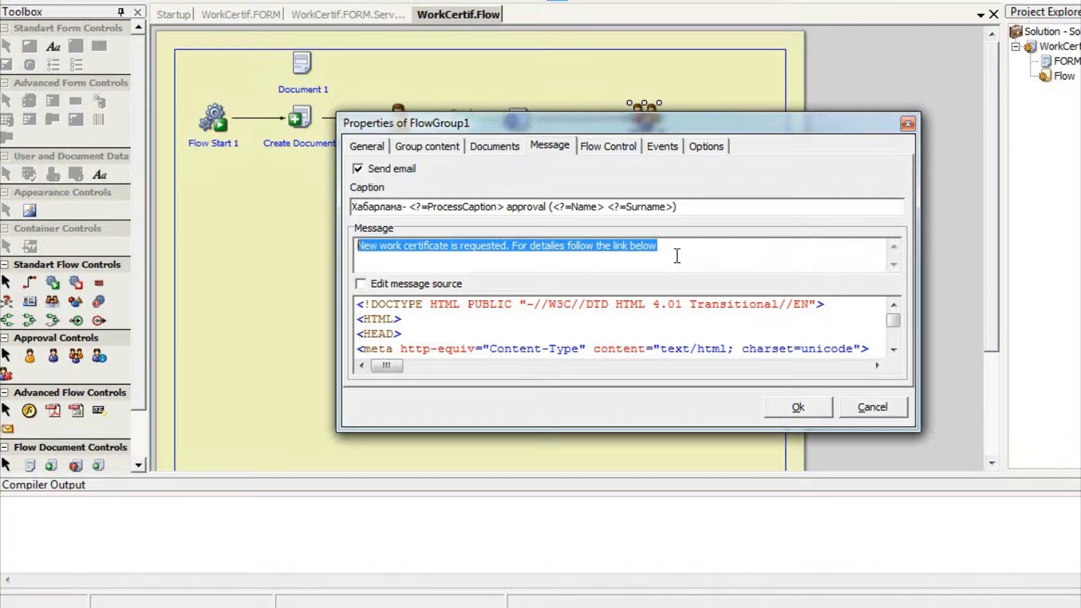
{"action": "left_click", "coordinate": [677, 256]}
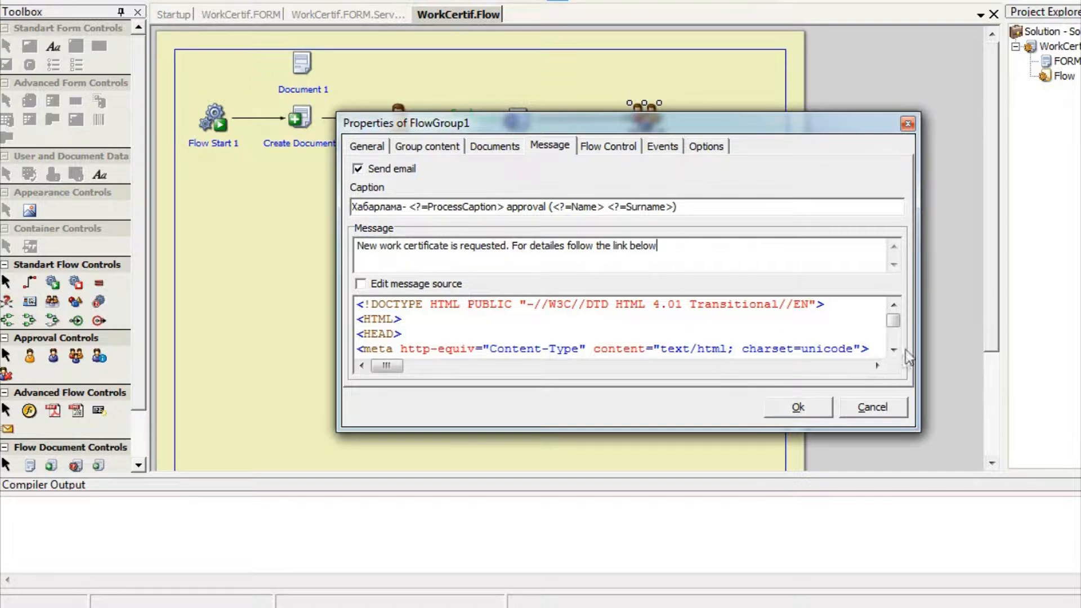
{"action": "left_click", "coordinate": [809, 408]}
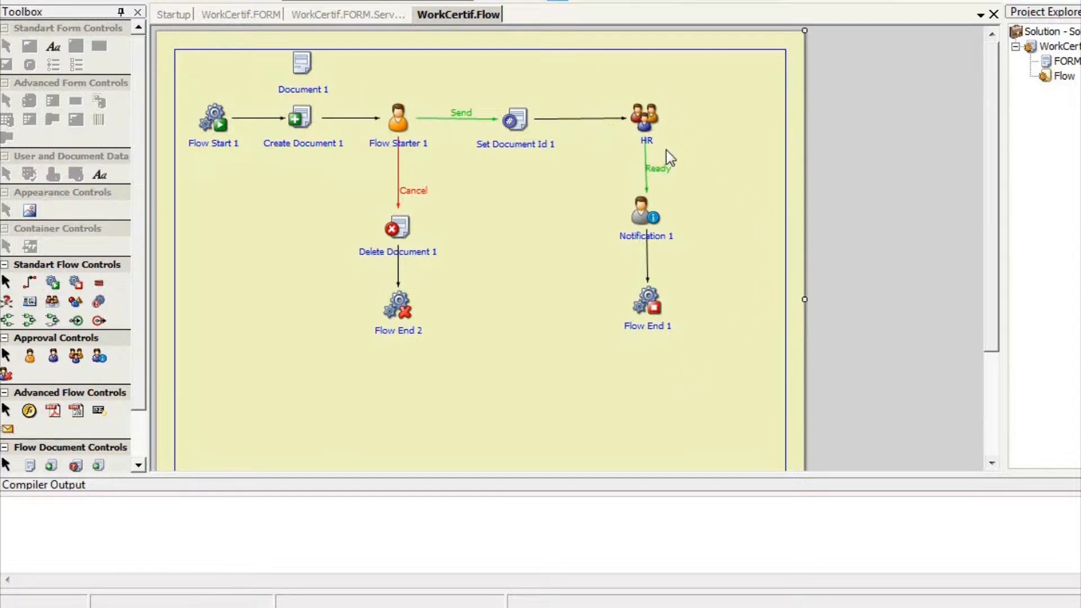
Open the properties of Notification 1 and examine its e-mail message text
{"action": "double_click", "coordinate": [653, 221]}
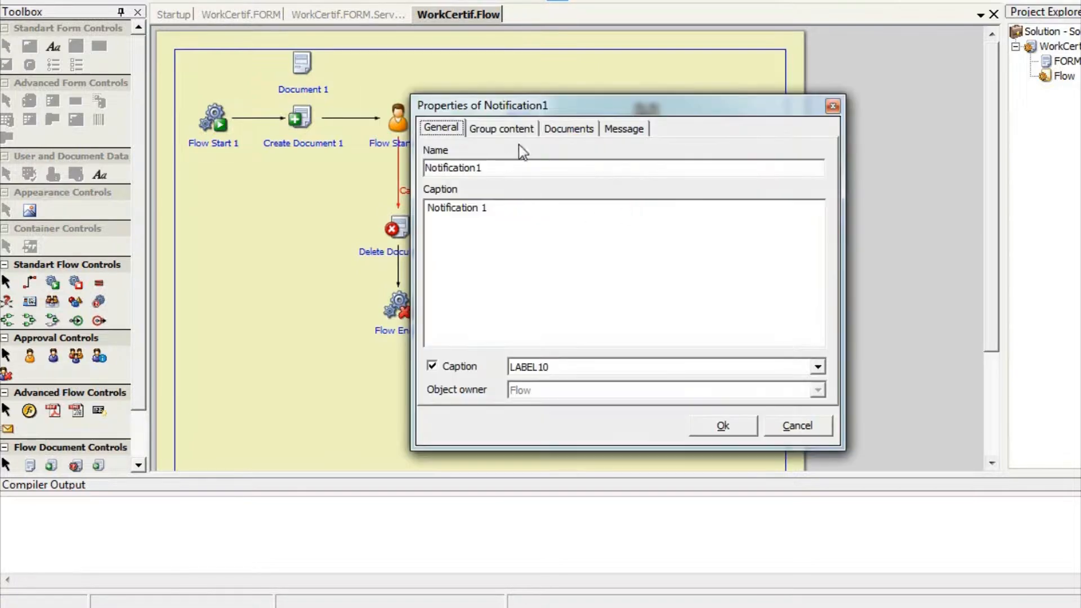
{"action": "left_click", "coordinate": [607, 131]}
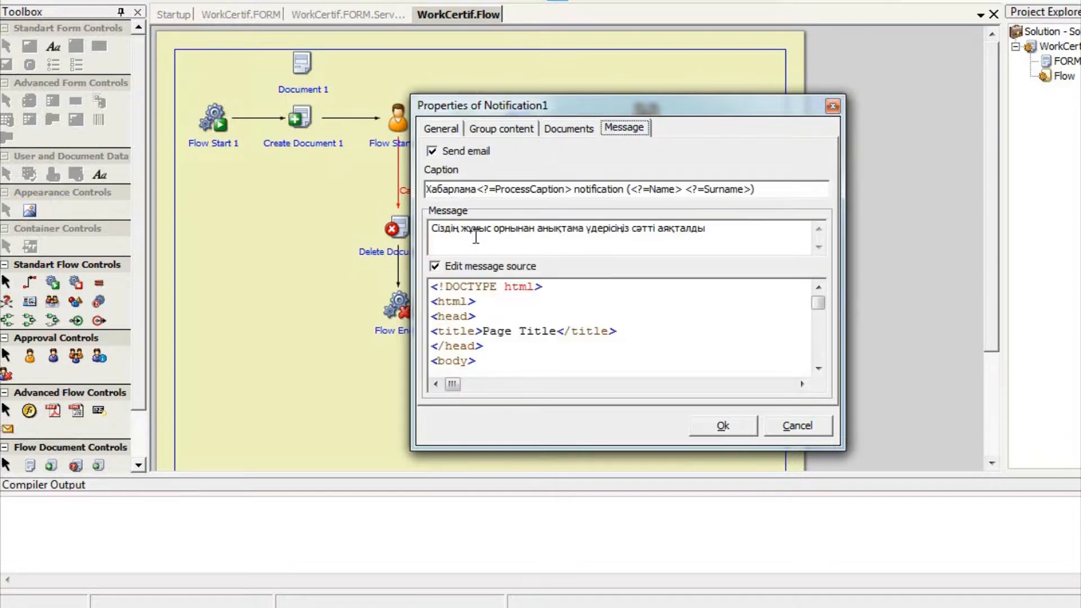
{"action": "left_click_drag", "start_coordinate": [434, 231], "coordinate": [714, 239]}
{"action": "left_click", "coordinate": [731, 240]}
Read through the HTML message source of Notification 1 and accept its properties
{"action": "left_click", "coordinate": [818, 369]}
{"action": "left_click", "coordinate": [818, 369]}
{"action": "left_click", "coordinate": [818, 369]}
{"action": "left_click", "coordinate": [818, 368]}
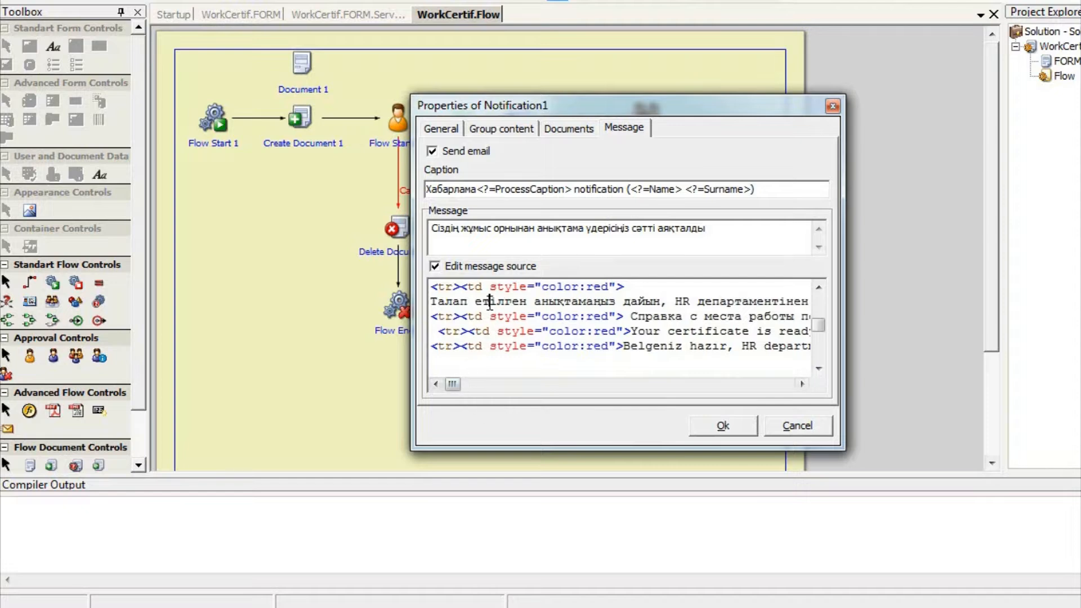
{"action": "mouse_move", "coordinate": [459, 386]}
{"action": "left_mouse_down"}
{"action": "mouse_move", "coordinate": [484, 374]}
{"action": "mouse_move", "coordinate": [456, 384]}
{"action": "left_mouse_up"}
{"action": "scroll", "coordinate": [523, 334], "scroll_direction": "up", "scroll_amount": 1}
{"action": "scroll", "coordinate": [532, 343], "scroll_direction": "up", "scroll_amount": 1}
{"action": "scroll", "coordinate": [535, 349], "scroll_direction": "down", "scroll_amount": 2}
{"action": "left_click", "coordinate": [734, 429]}
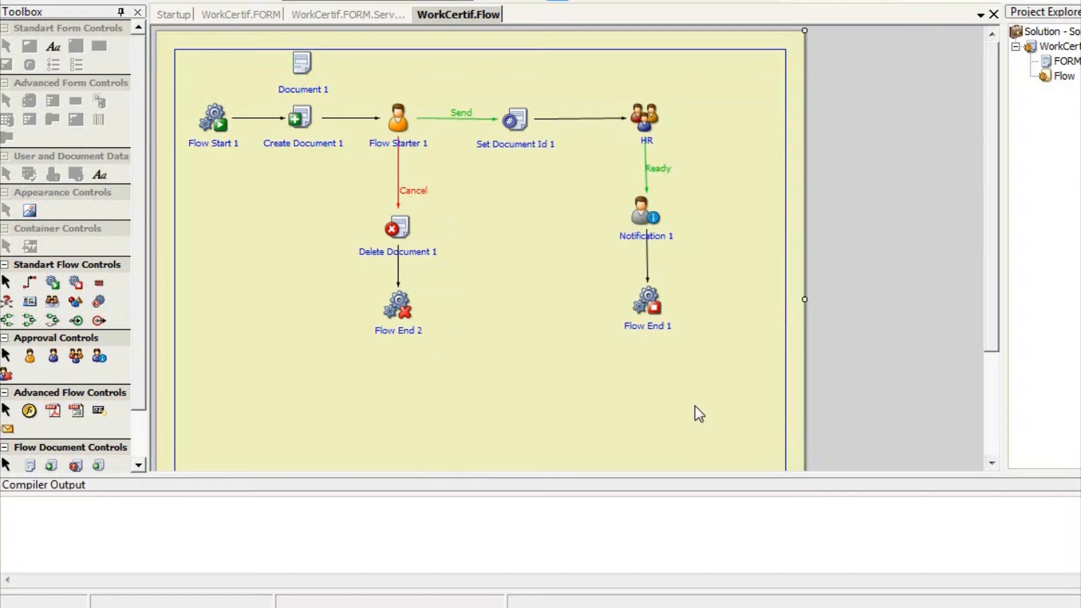